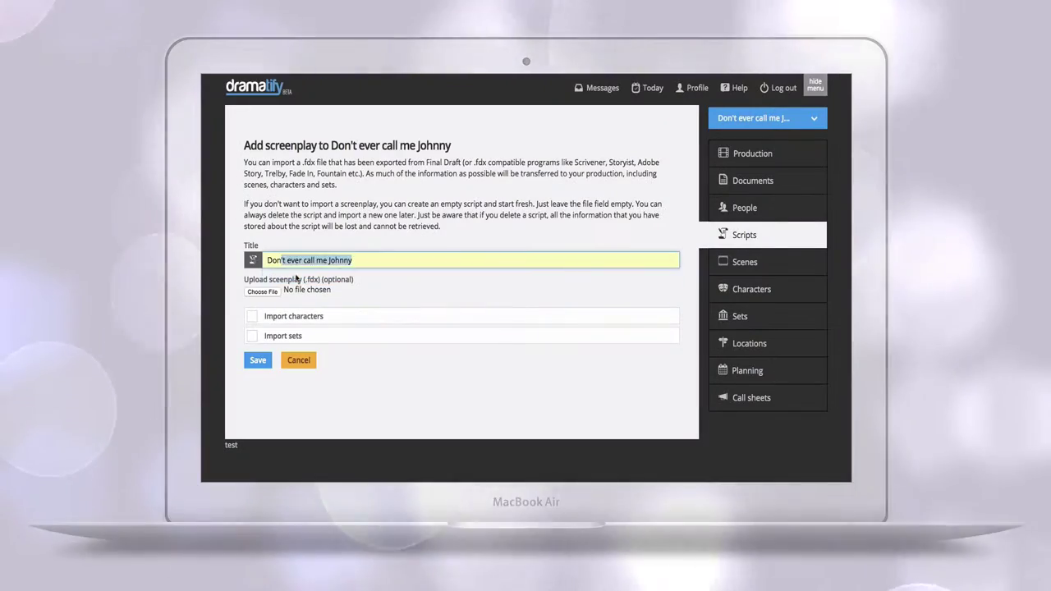
Import the 'Don't ever call me Johnny' .fdx screenplay with the extra import option ticked.
click(263, 291)
click(525, 125)
click(672, 395)
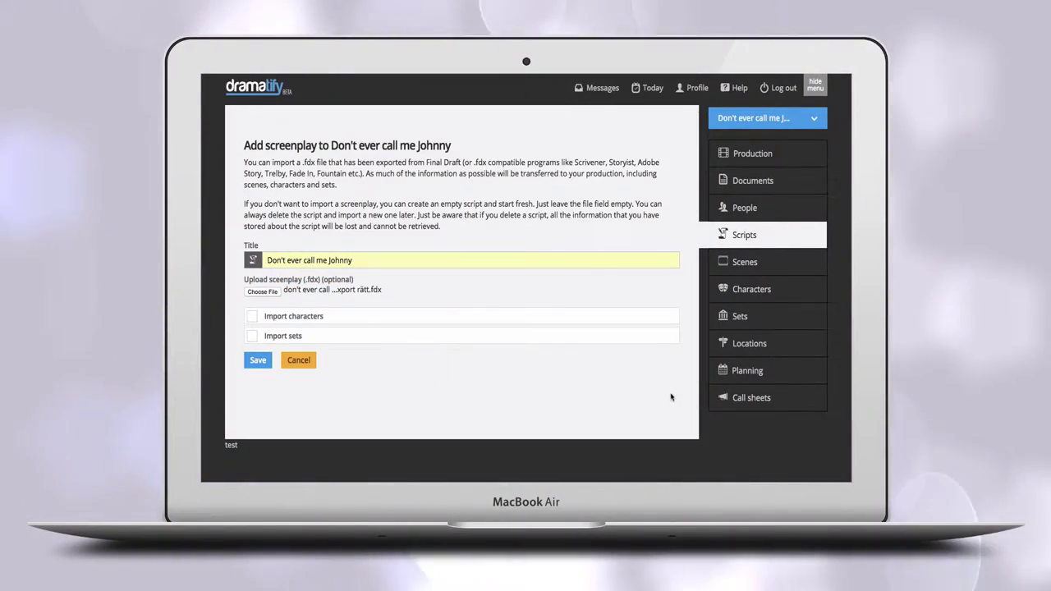
click(252, 336)
click(257, 360)
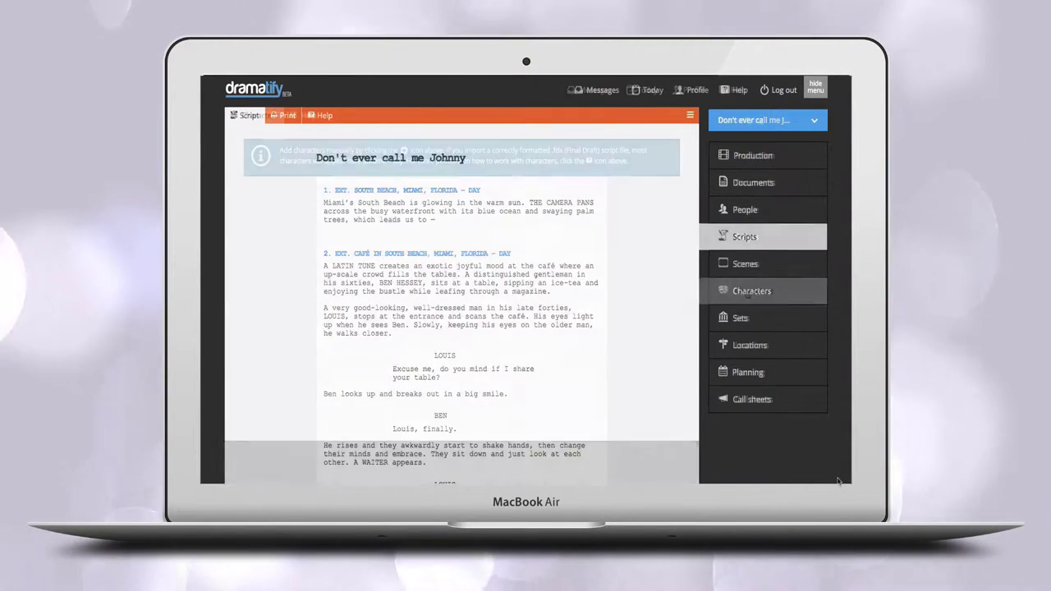
Show the Dramatifying production's empty Characters page and its options menu.
click(748, 292)
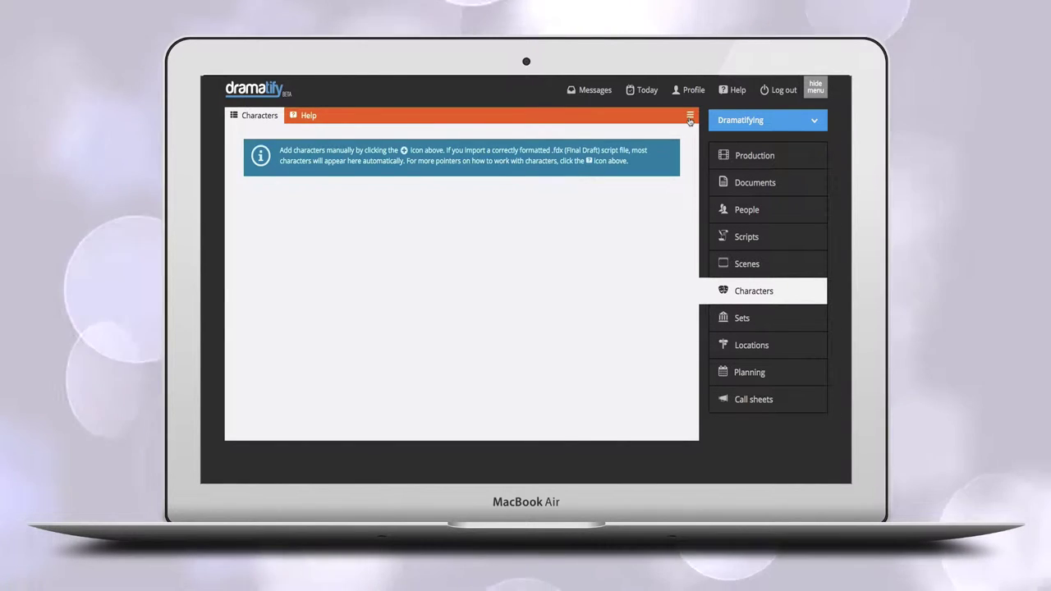
click(690, 114)
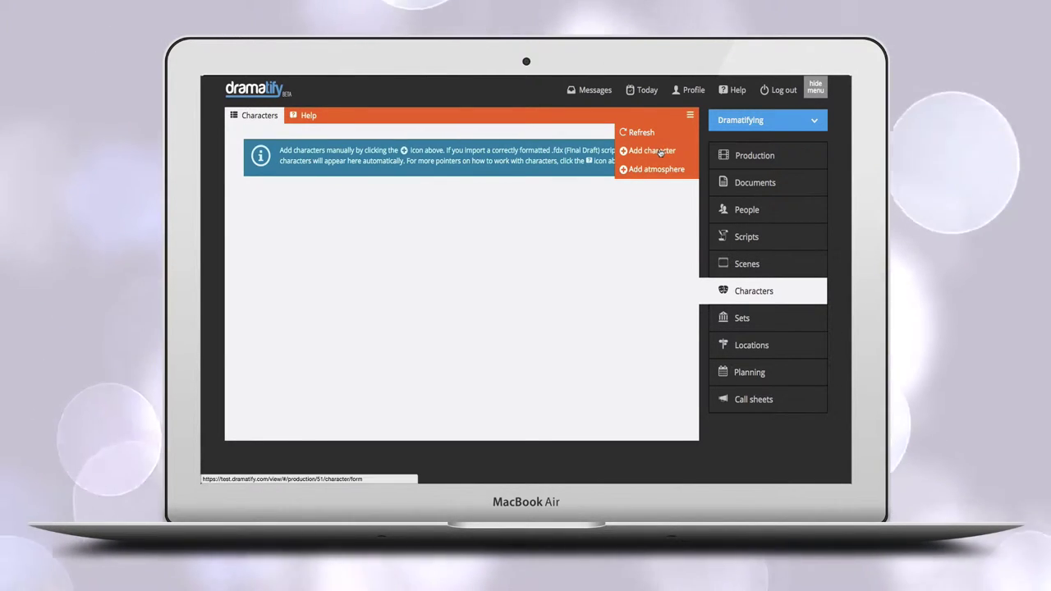
Add main character Edna with a photo and the bio 'Edna is a young independent coder and gamer.'.
click(658, 151)
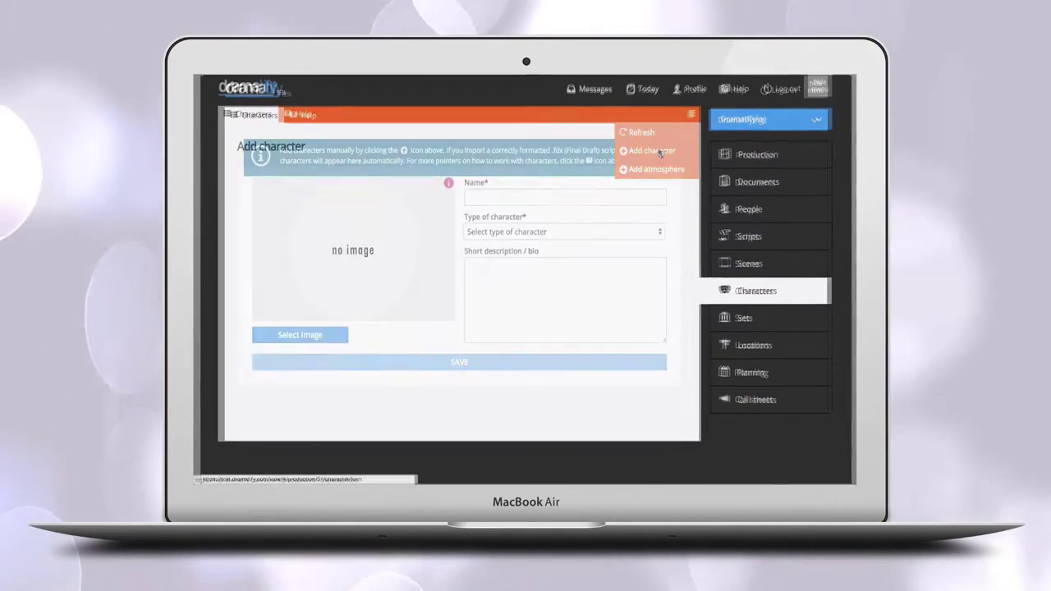
click(544, 197)
text(Edna)
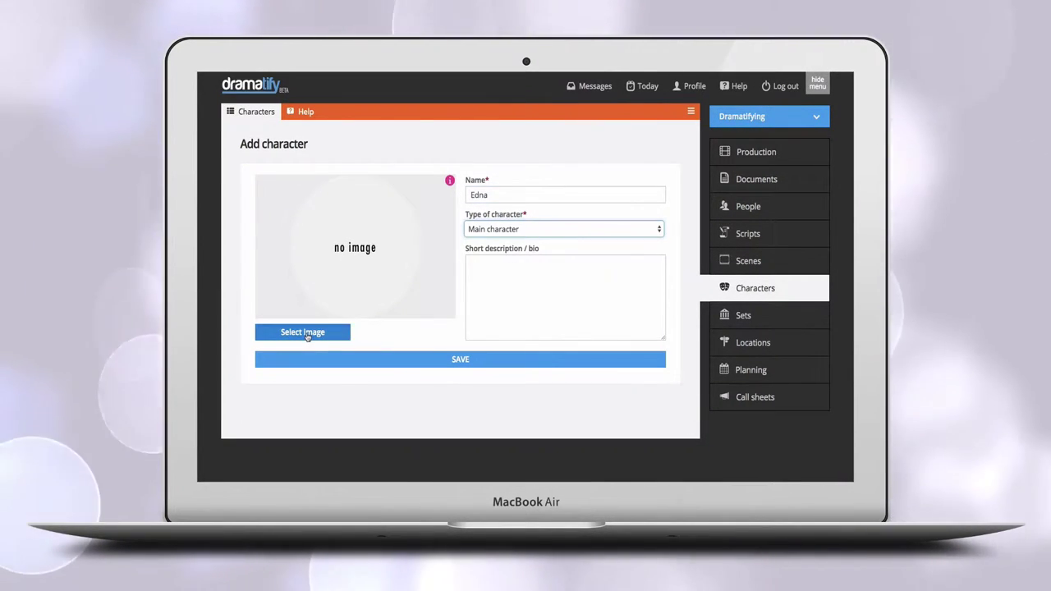
click(309, 331)
click(674, 394)
click(530, 284)
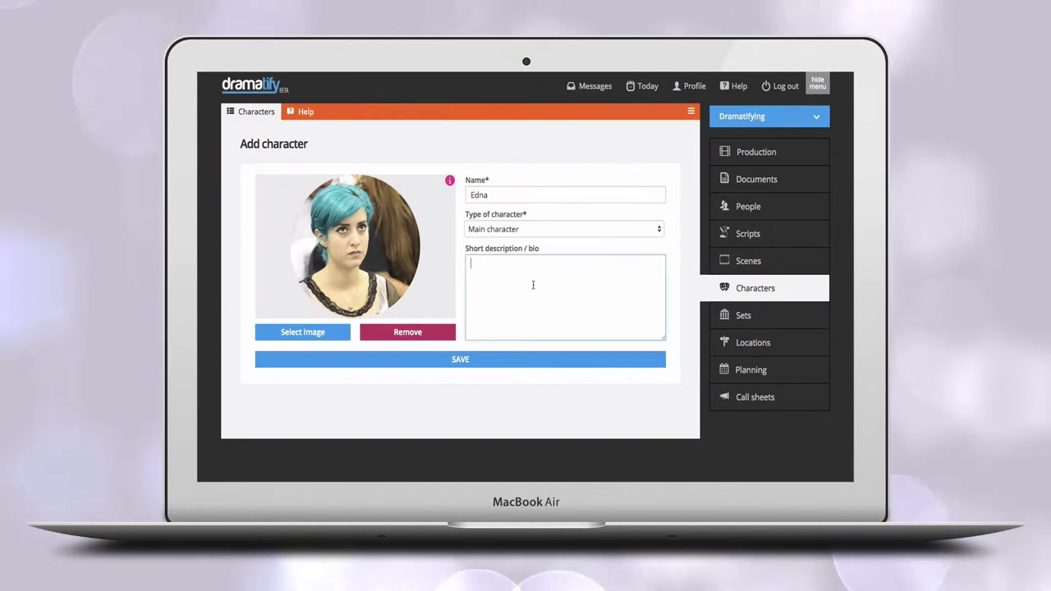
text(Edna is a yo)
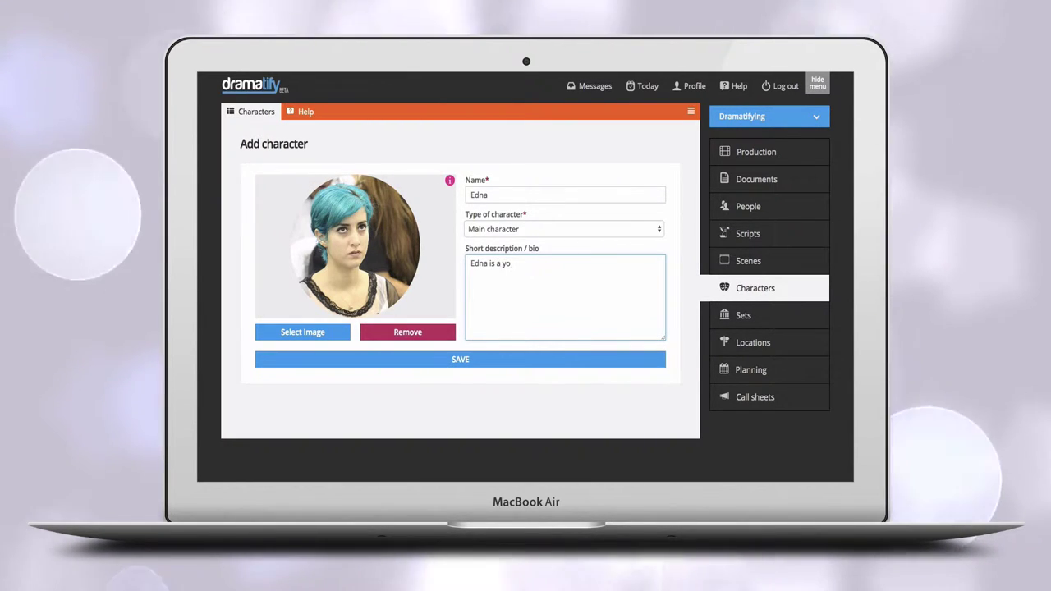
text(ung independent c)
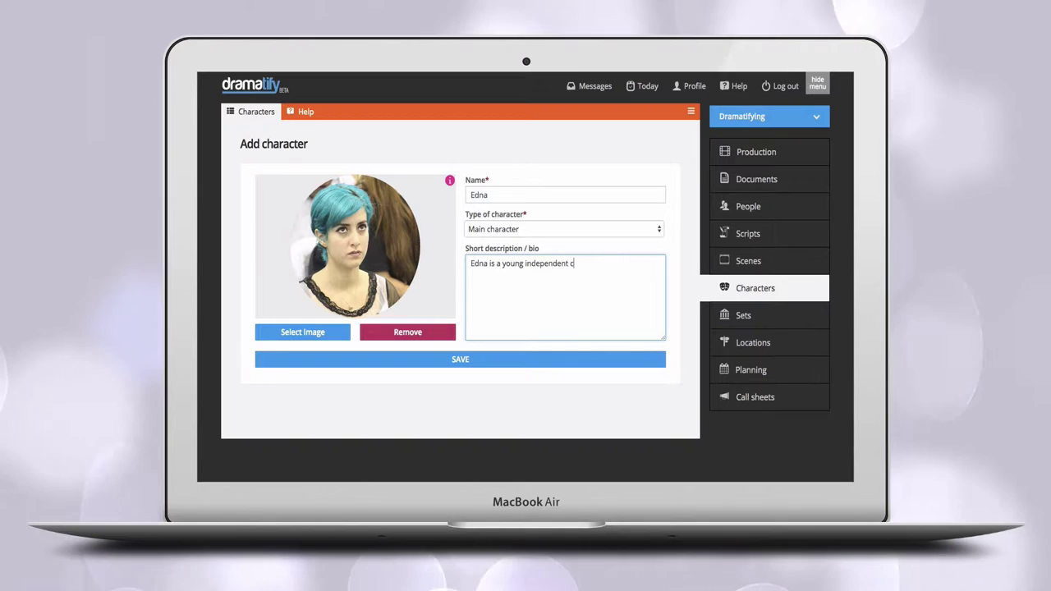
text(oder and gamer.)
click(460, 359)
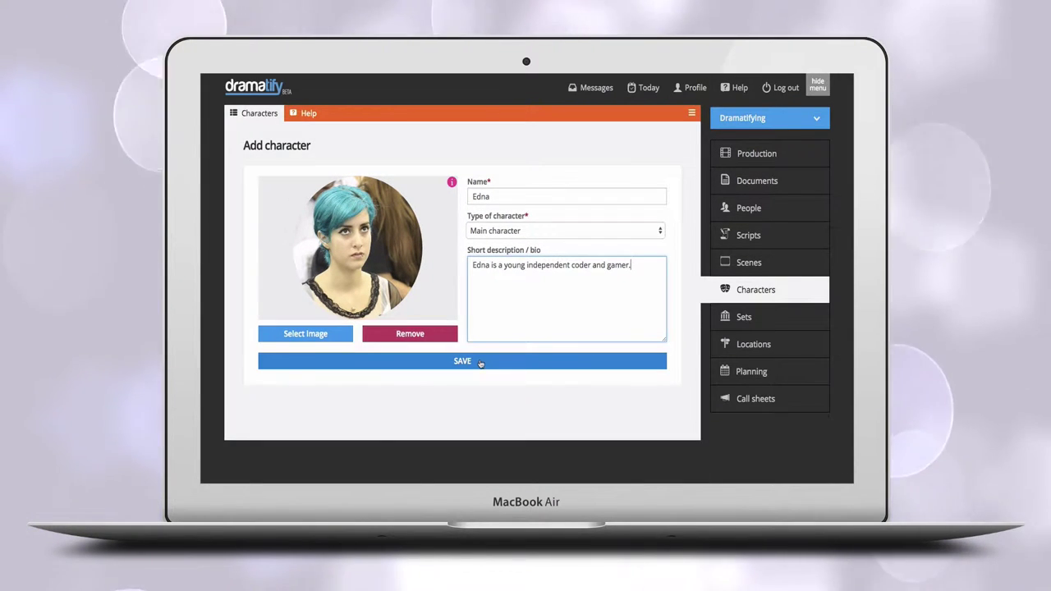
Save Edna, then start adding a production member on People and search the name.
click(481, 362)
scroll(480, 364, down, 2)
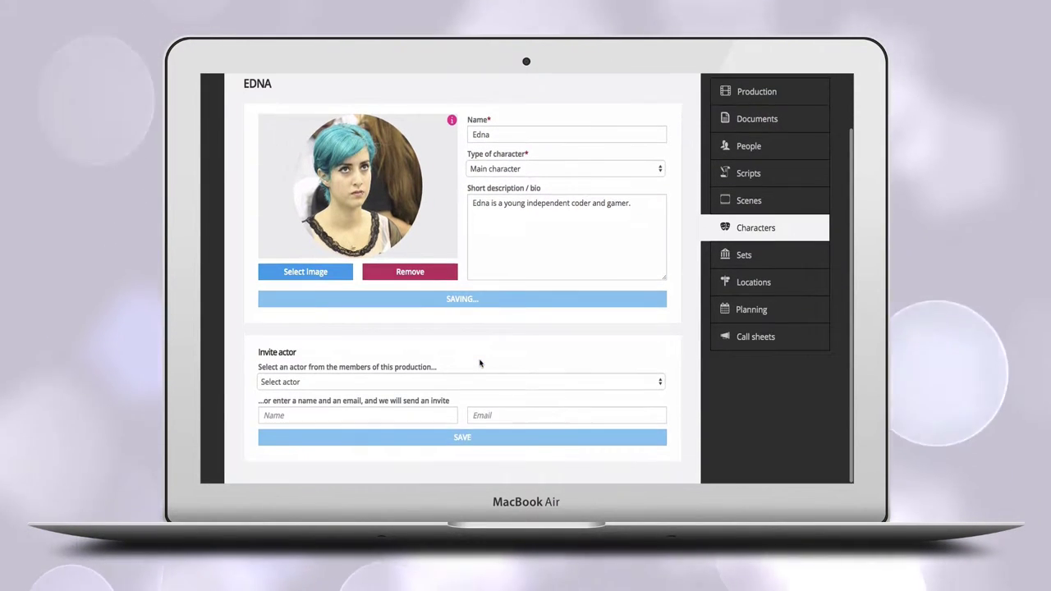
click(748, 147)
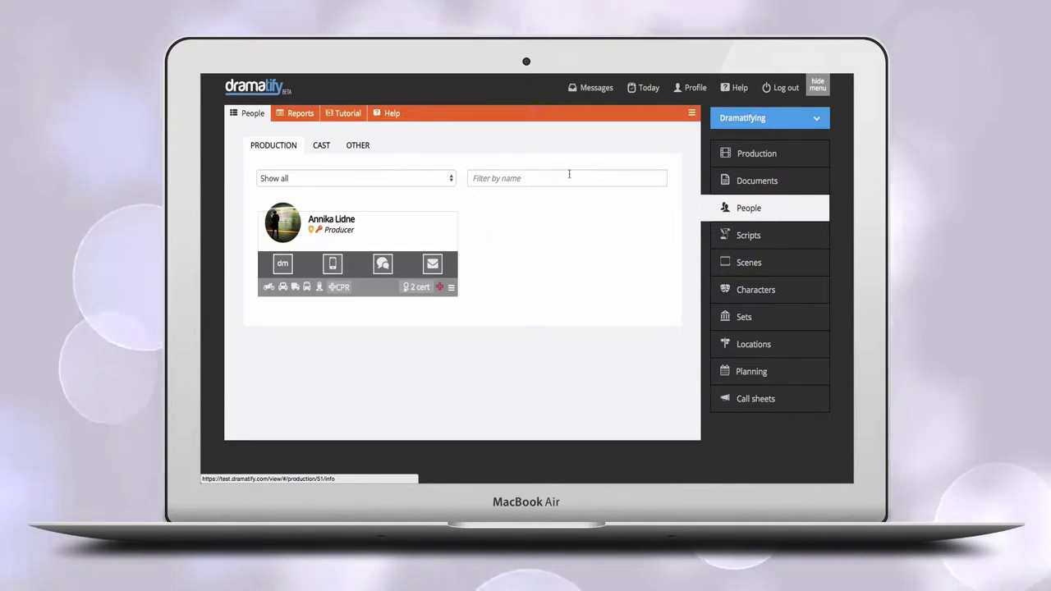
click(692, 114)
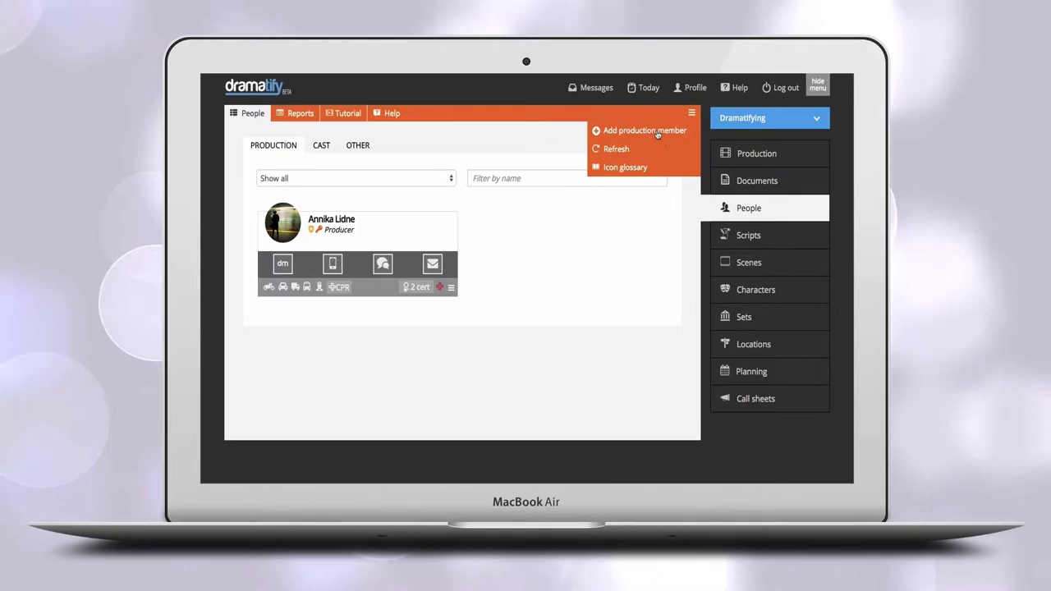
click(658, 131)
text(edv)
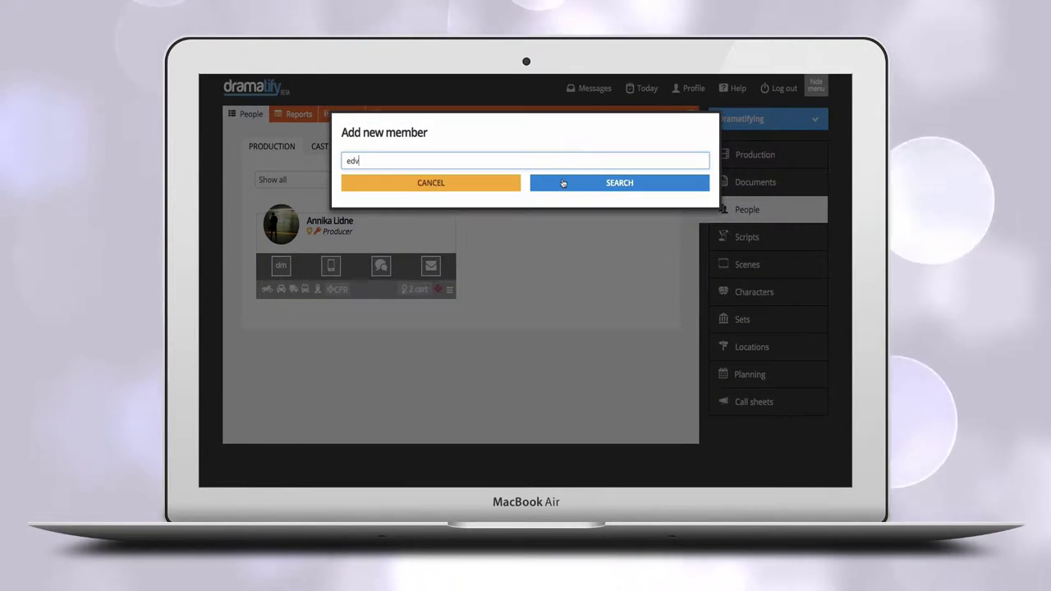
click(542, 182)
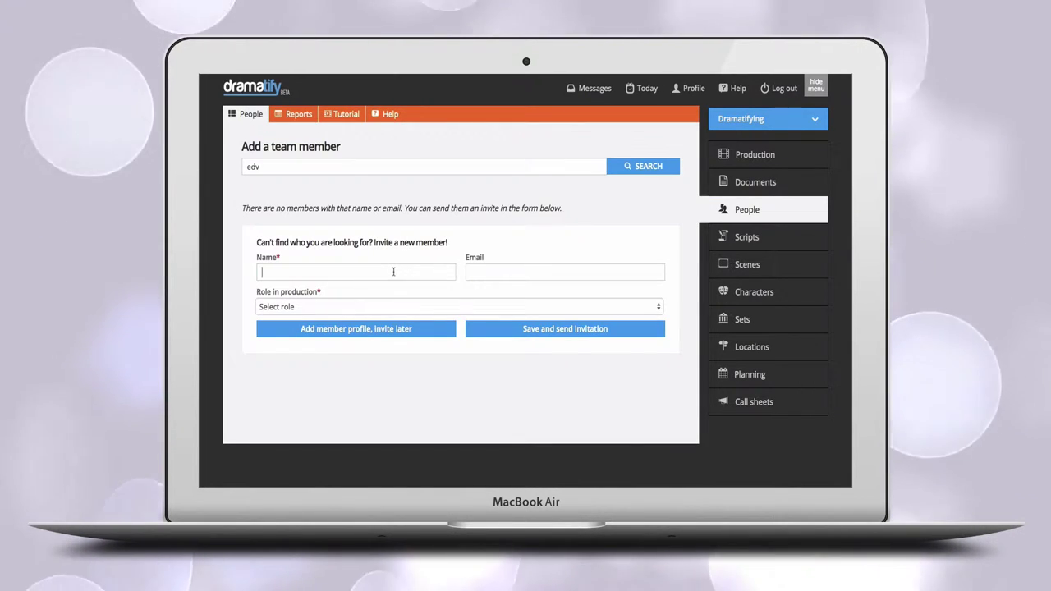
Create the new member's profile with their full name as Lead actor, to invite later.
click(395, 271)
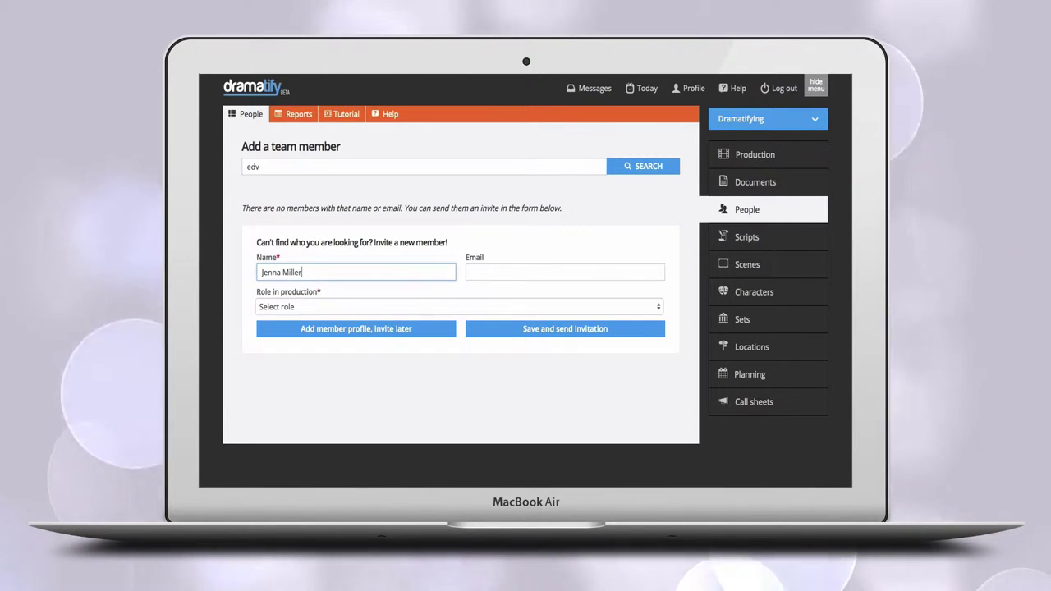
click(395, 307)
scroll(390, 418, down, 5)
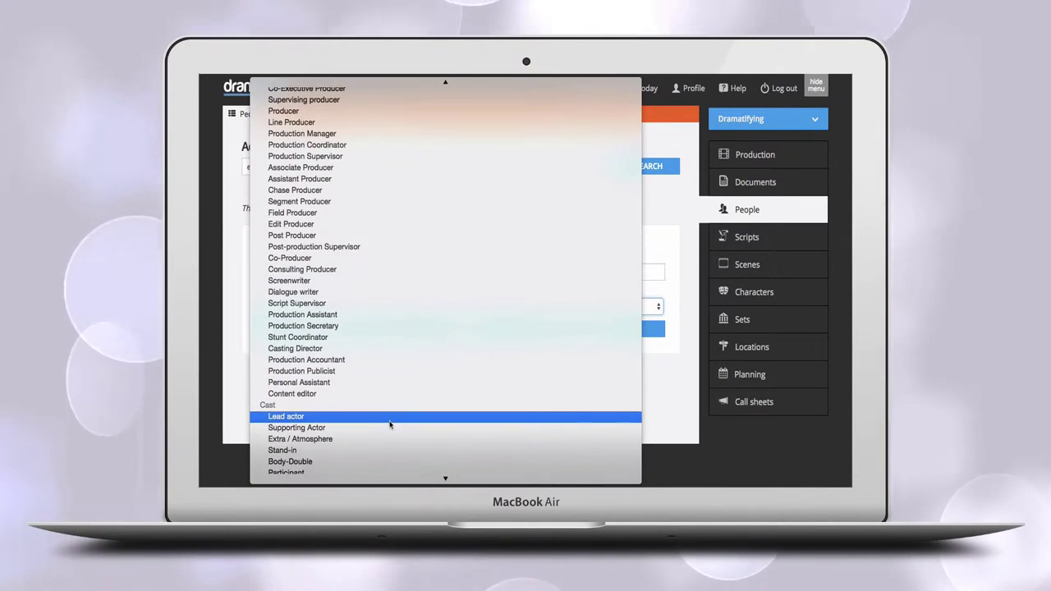
click(390, 422)
click(378, 330)
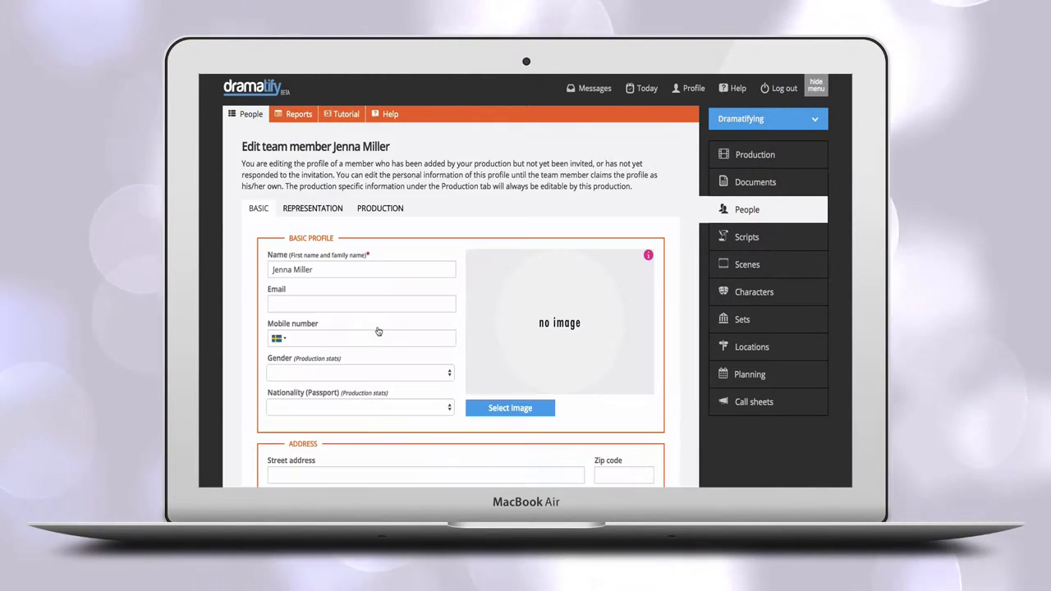
Cast the new team member as Edna's actor, entering their name and e-mail for the invite.
click(747, 291)
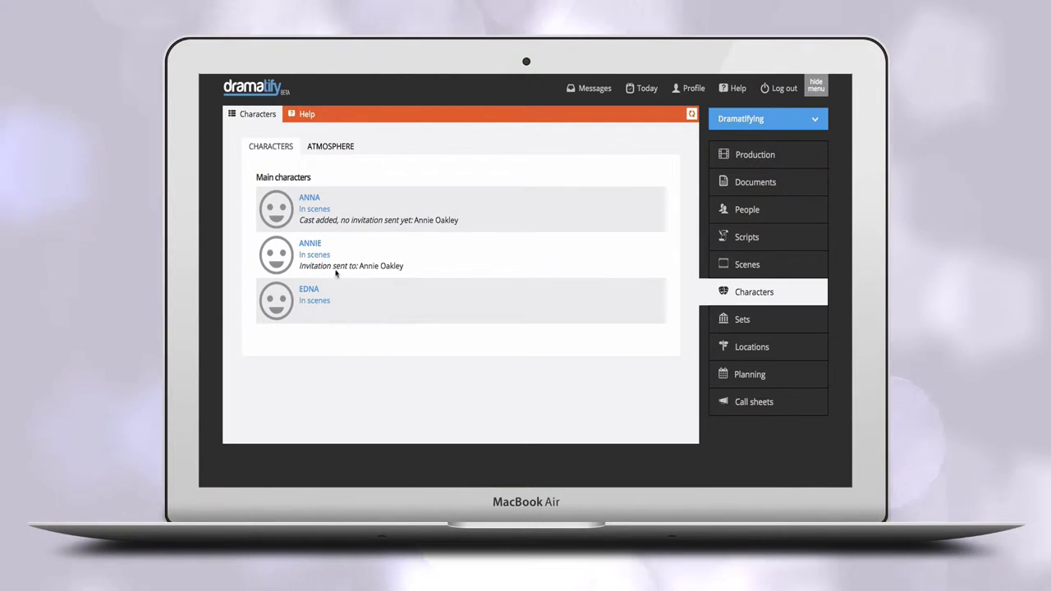
click(309, 289)
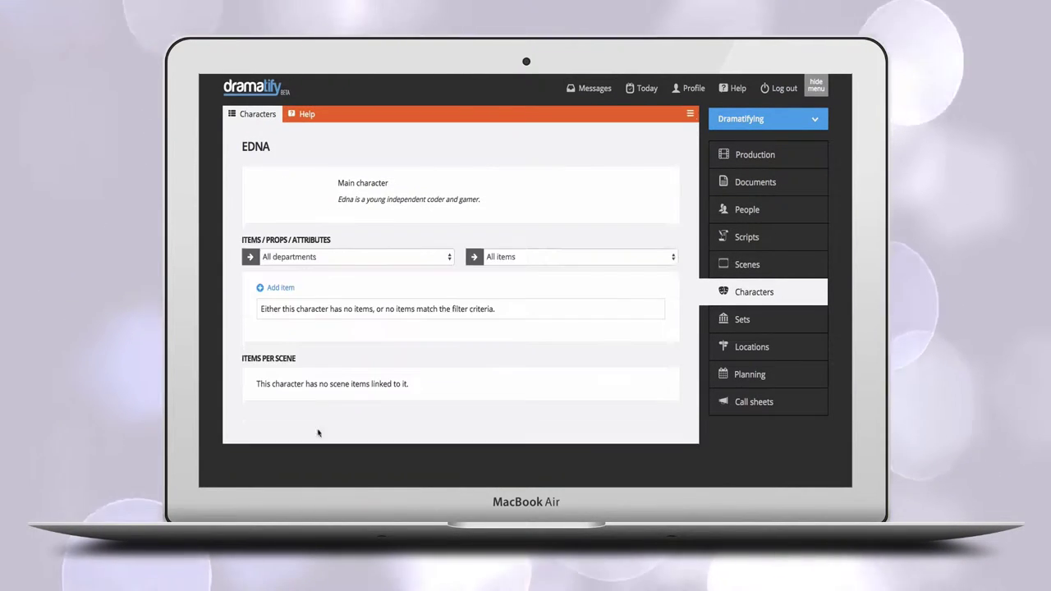
click(653, 150)
scroll(570, 304, down, 2)
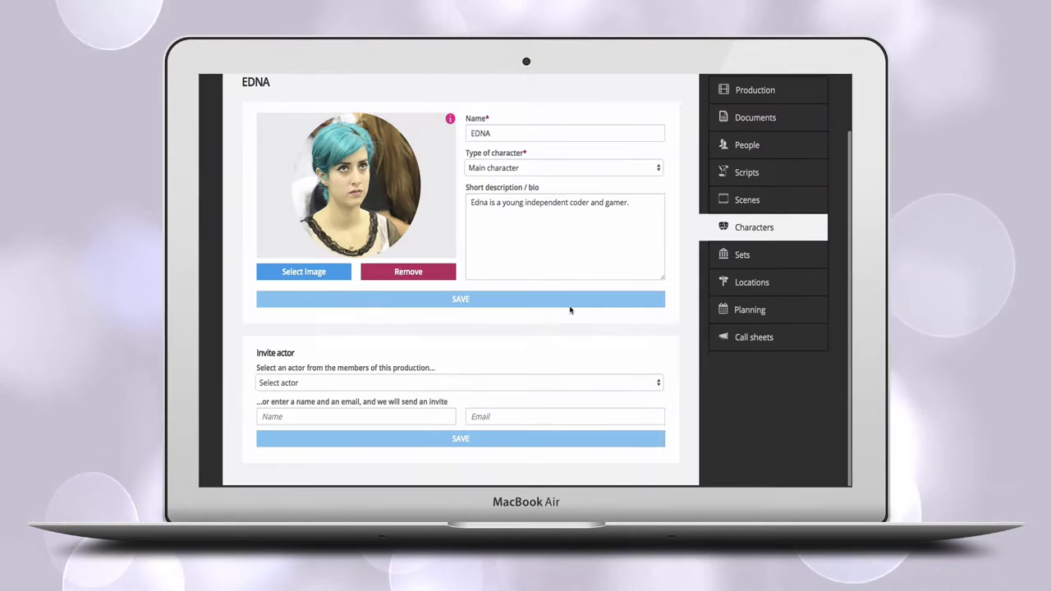
click(476, 385)
click(400, 422)
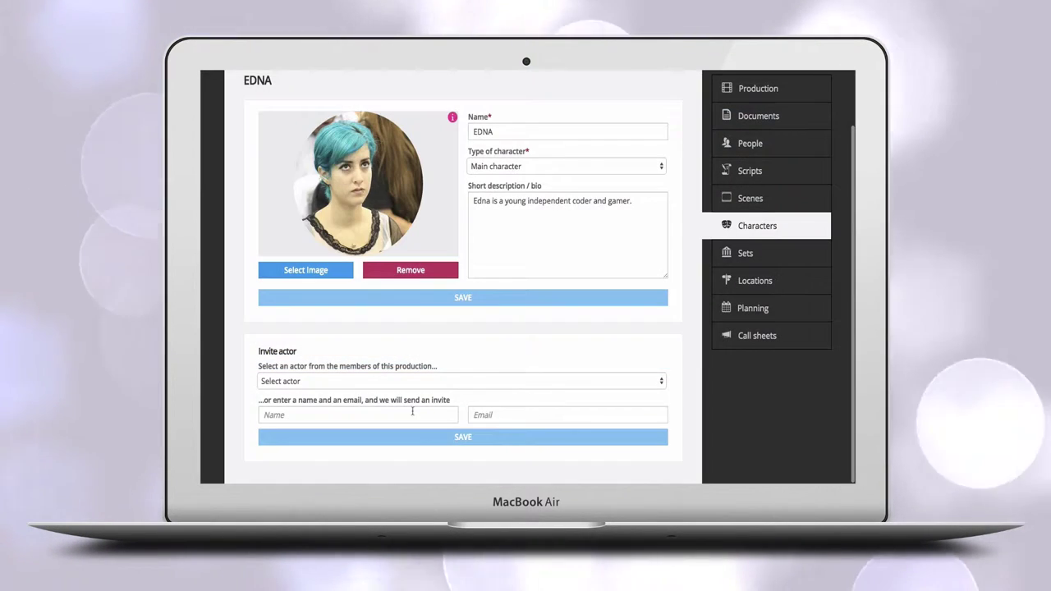
click(567, 415)
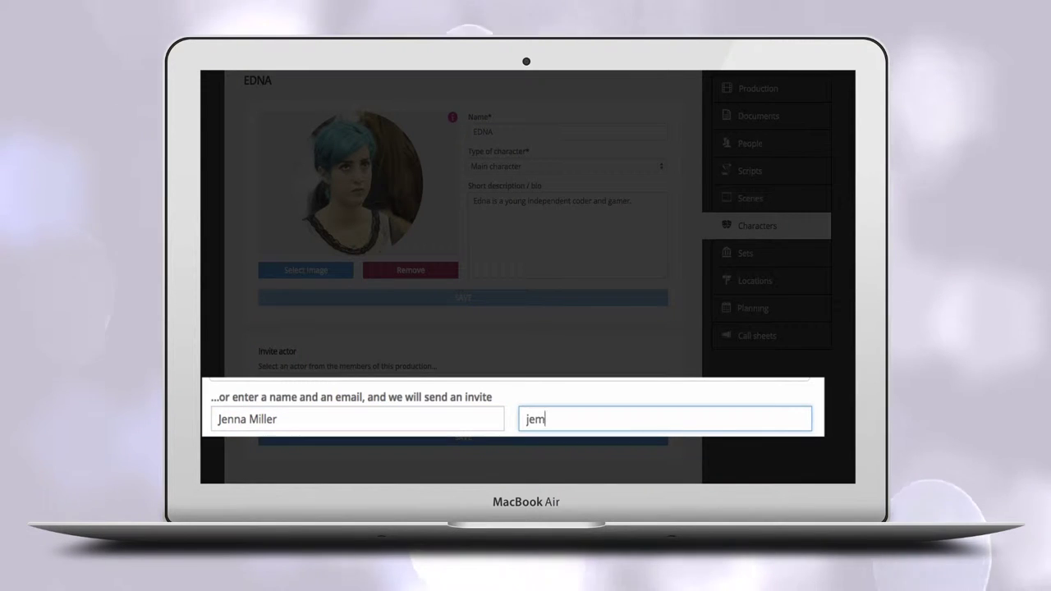
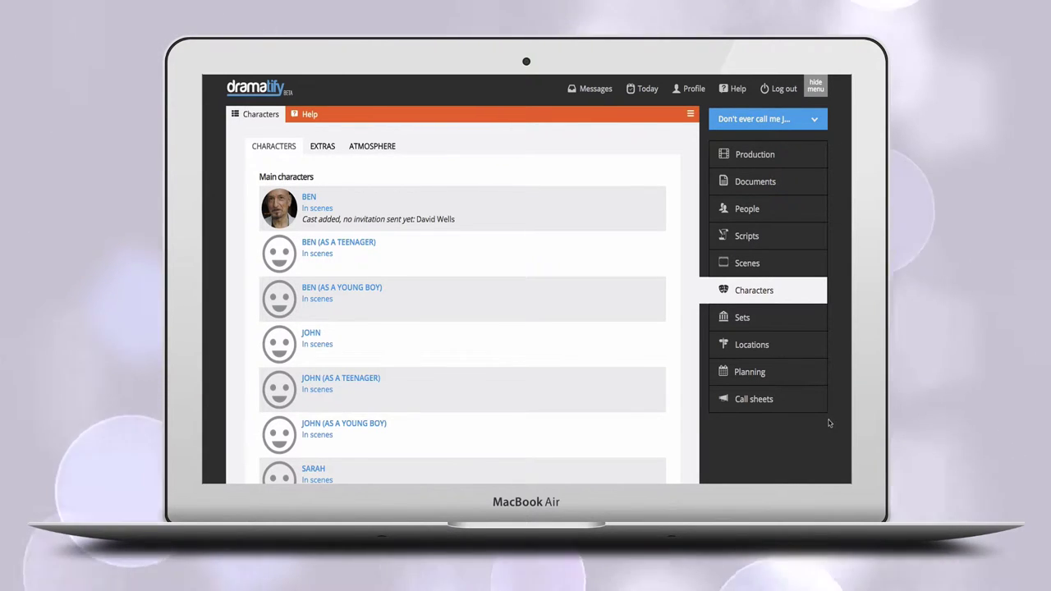
In the scene breakdown, add new Extra Harry and main character JOHN to the scene.
click(746, 262)
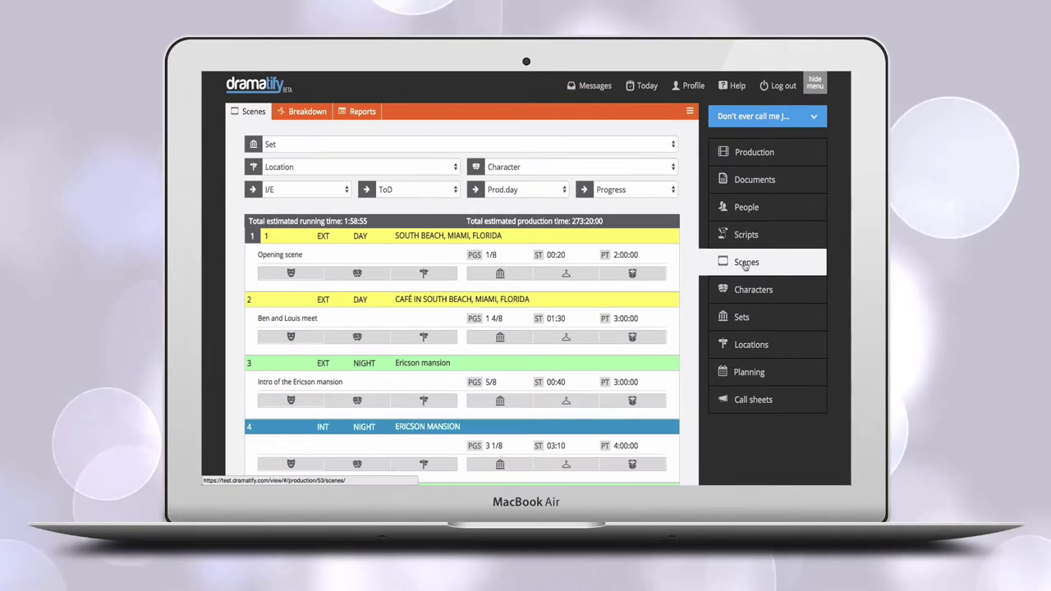
click(306, 113)
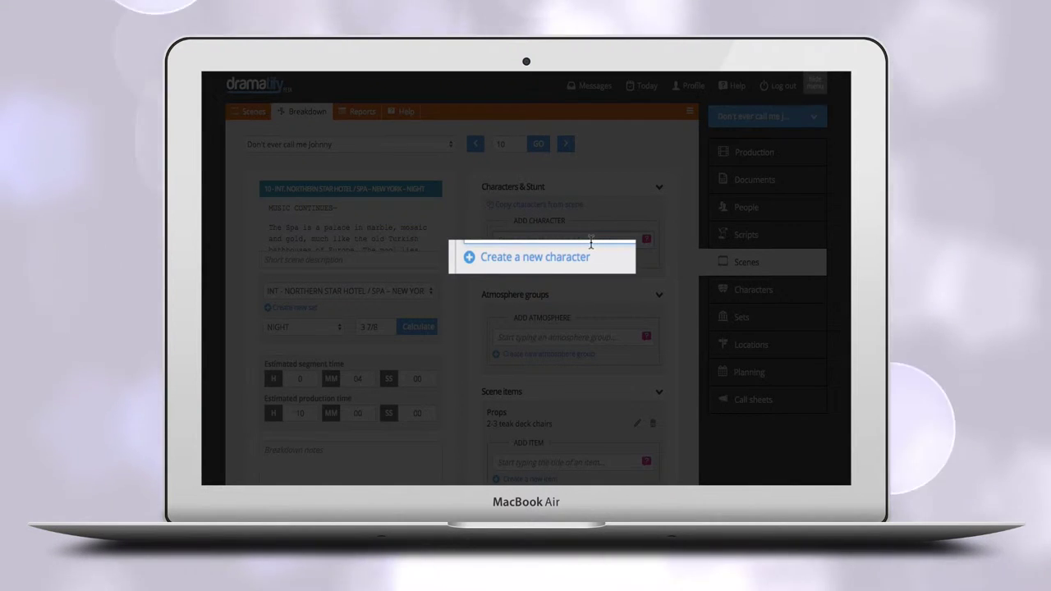
click(575, 257)
text(Harry)
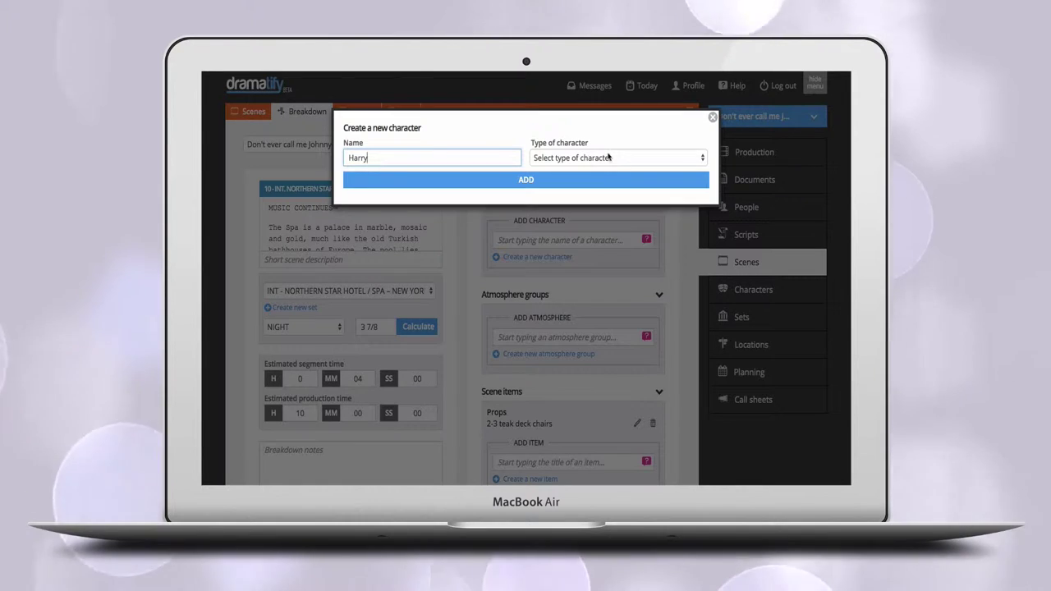
click(609, 157)
click(606, 190)
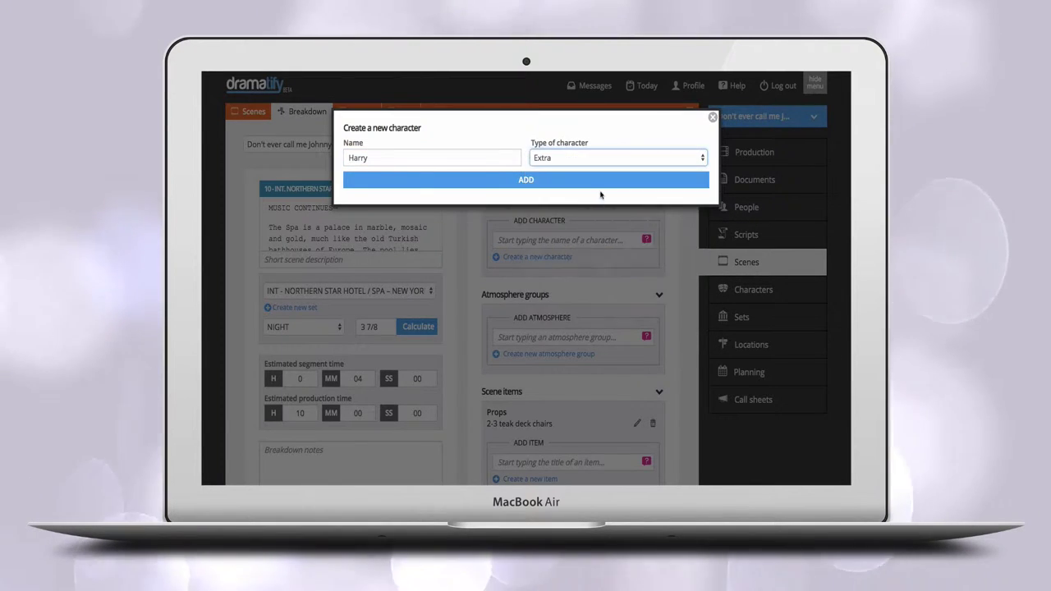
click(594, 180)
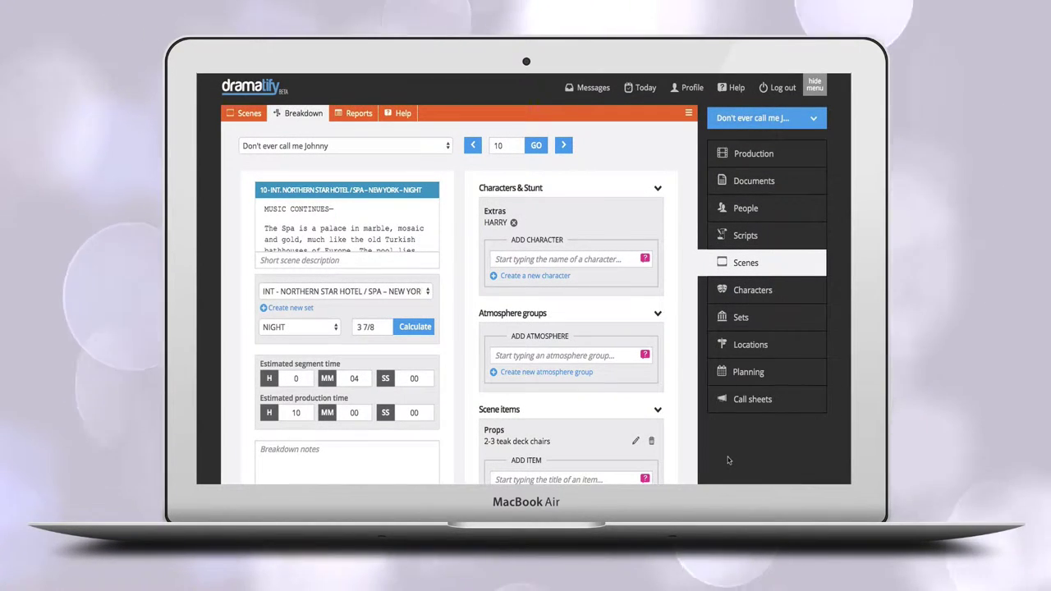
text(JO)
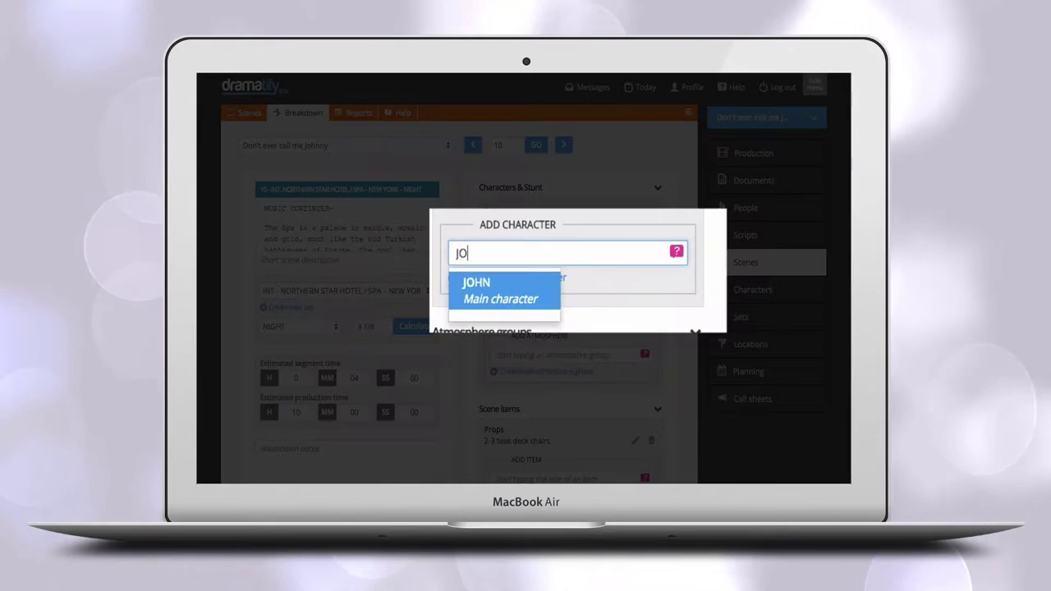
text(HN)
click(547, 288)
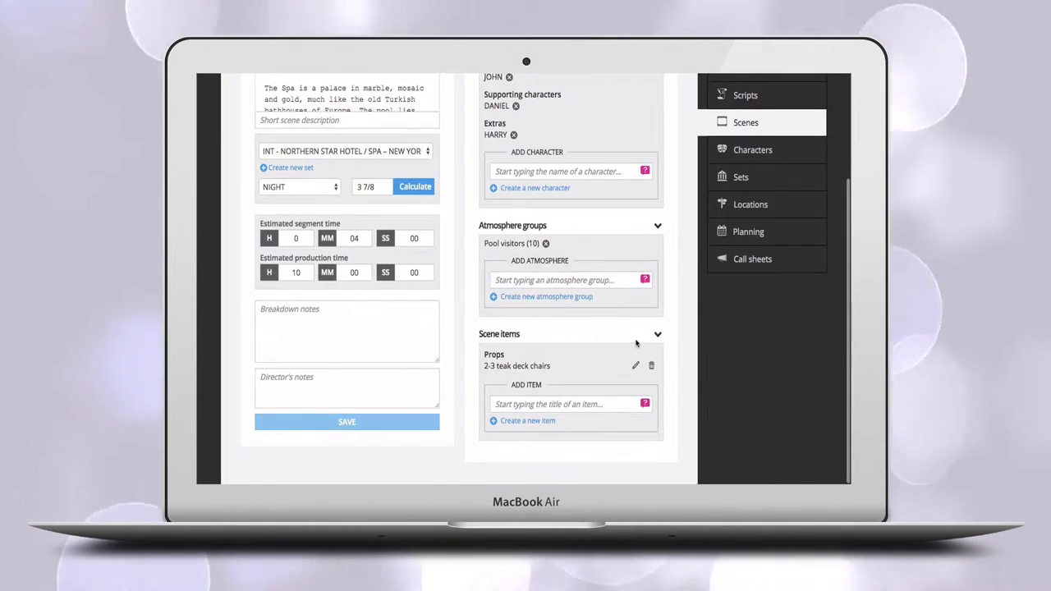
Create 'A business suit' as a Wardrobe item belonging to JOHN.
click(548, 421)
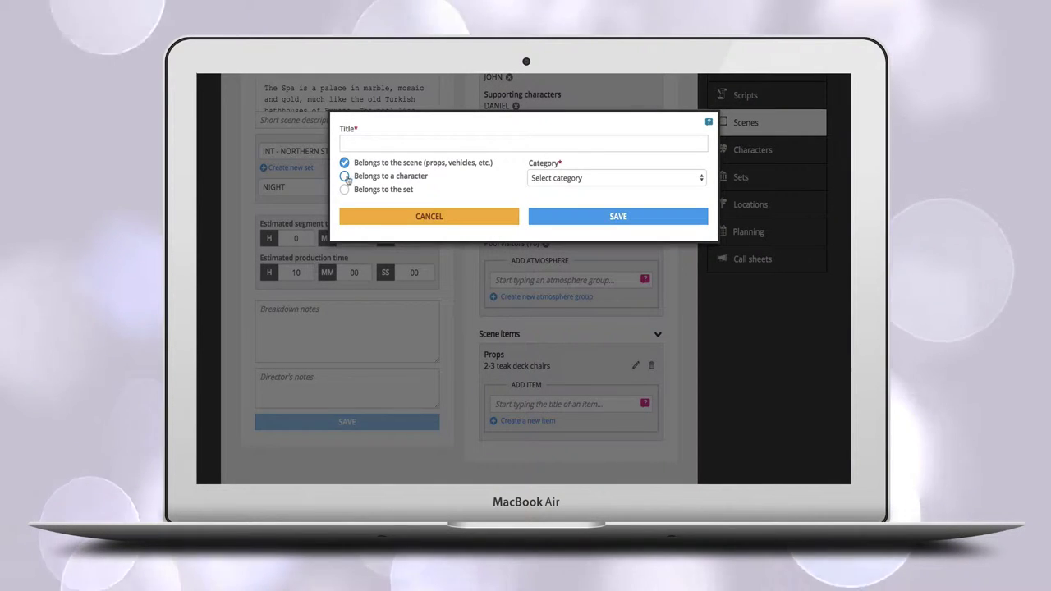
click(345, 175)
click(360, 143)
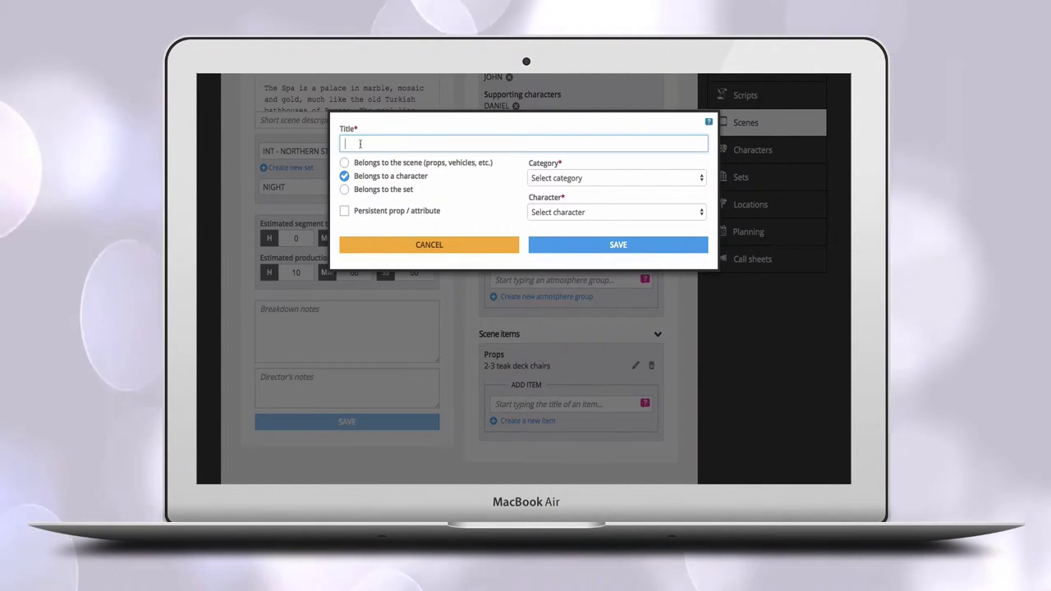
text(A business suit)
click(556, 178)
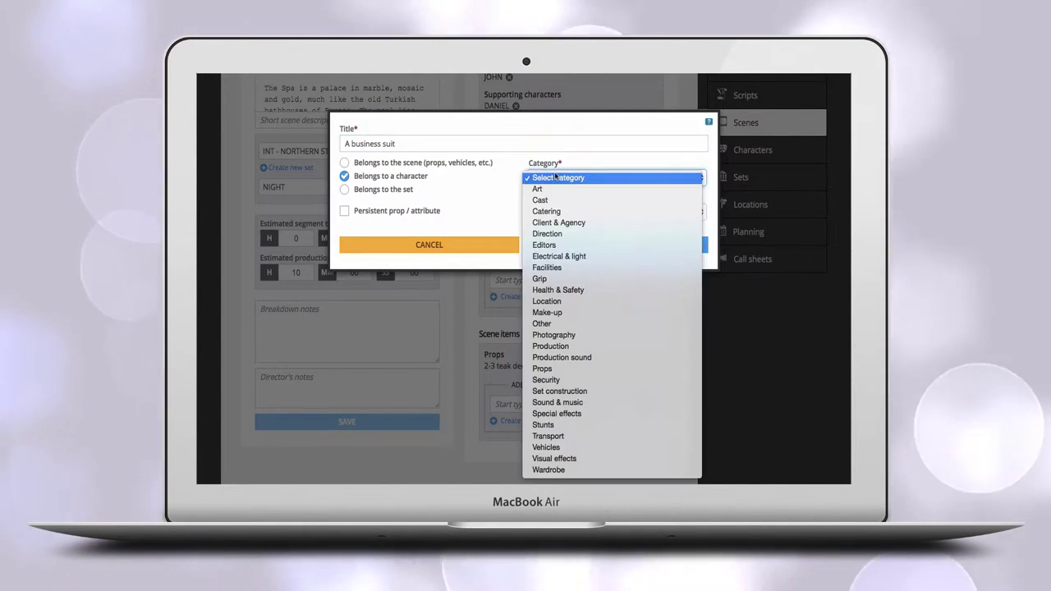
click(549, 470)
click(559, 212)
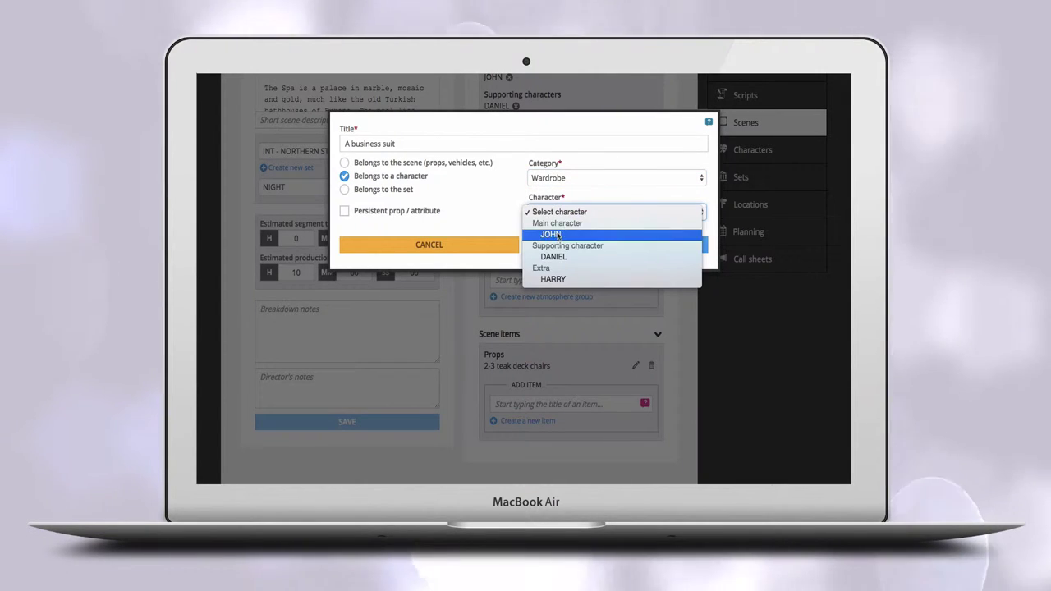
click(557, 235)
click(562, 248)
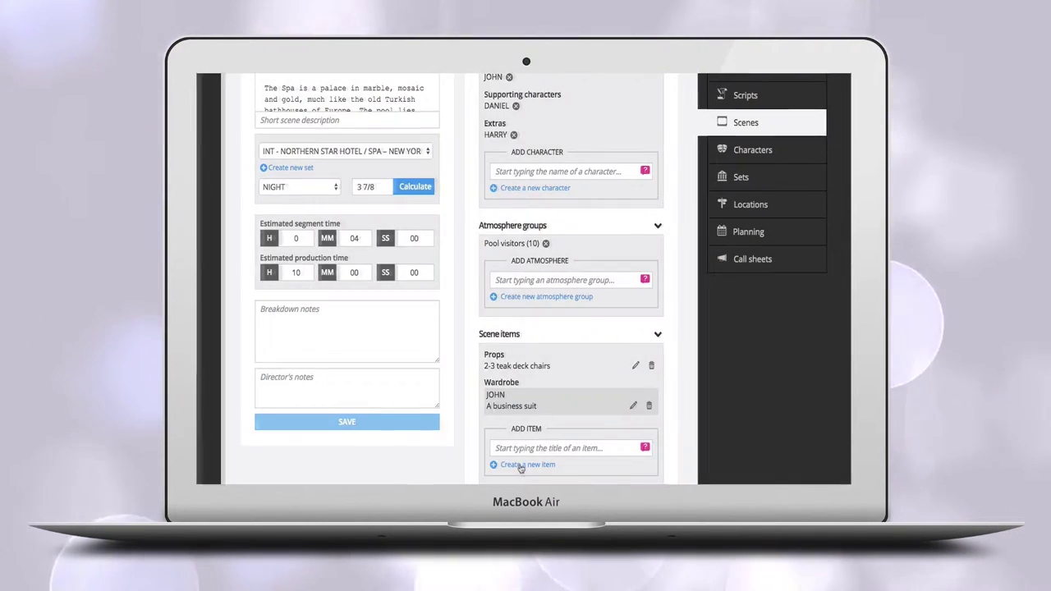
Fill in 'Glasses' as a persistent Make-up item belonging to a character.
click(520, 466)
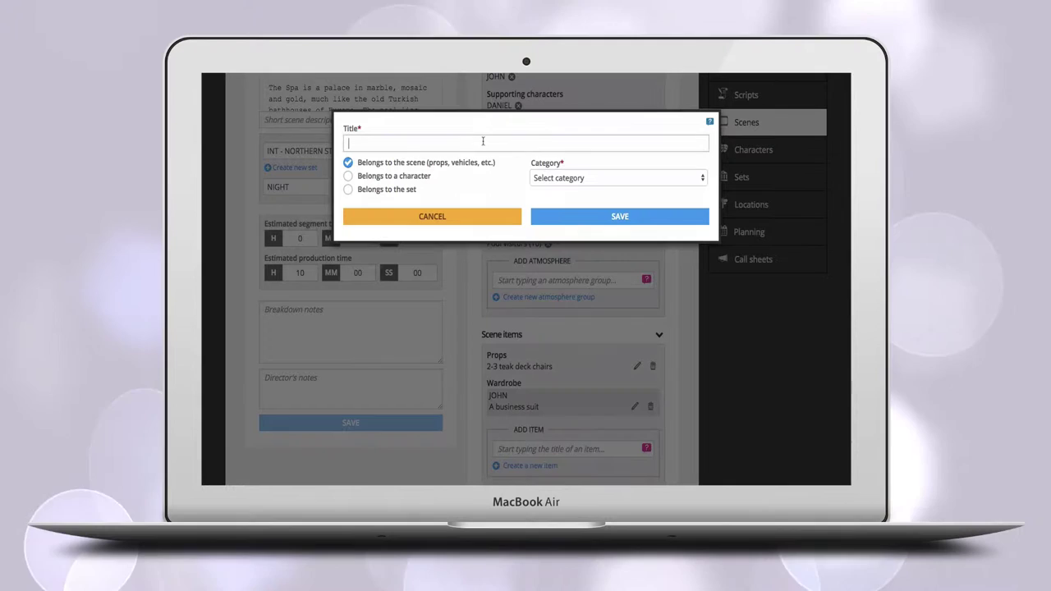
text(Glass)
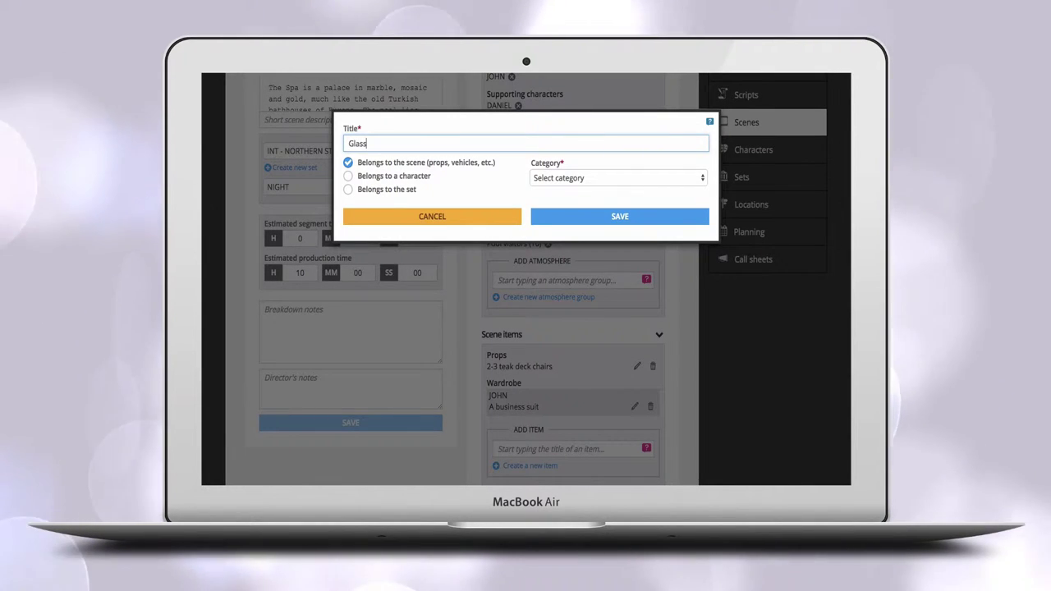
text(es)
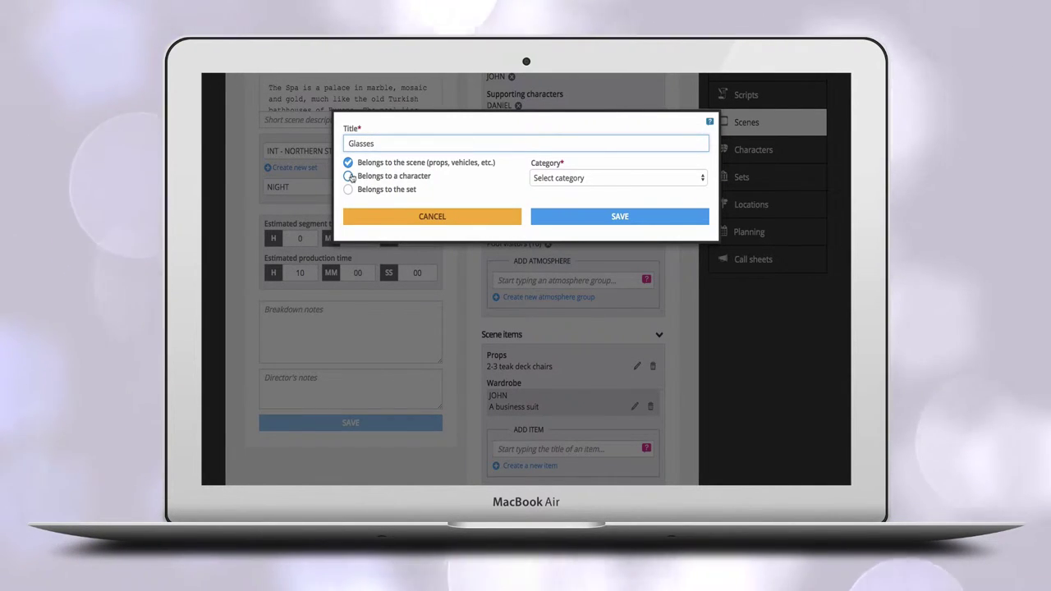
click(348, 177)
click(349, 212)
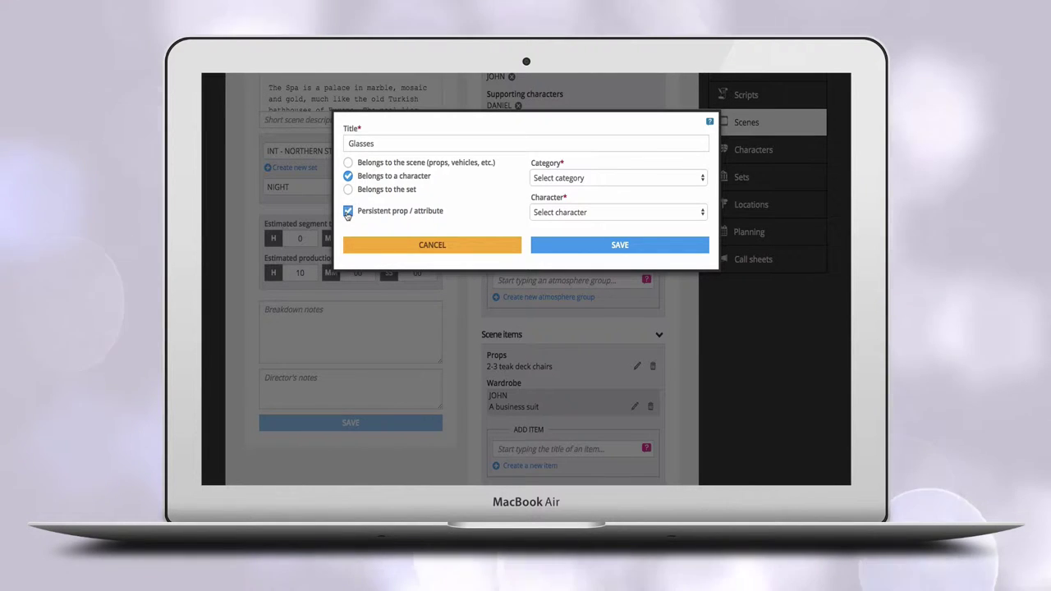
click(557, 179)
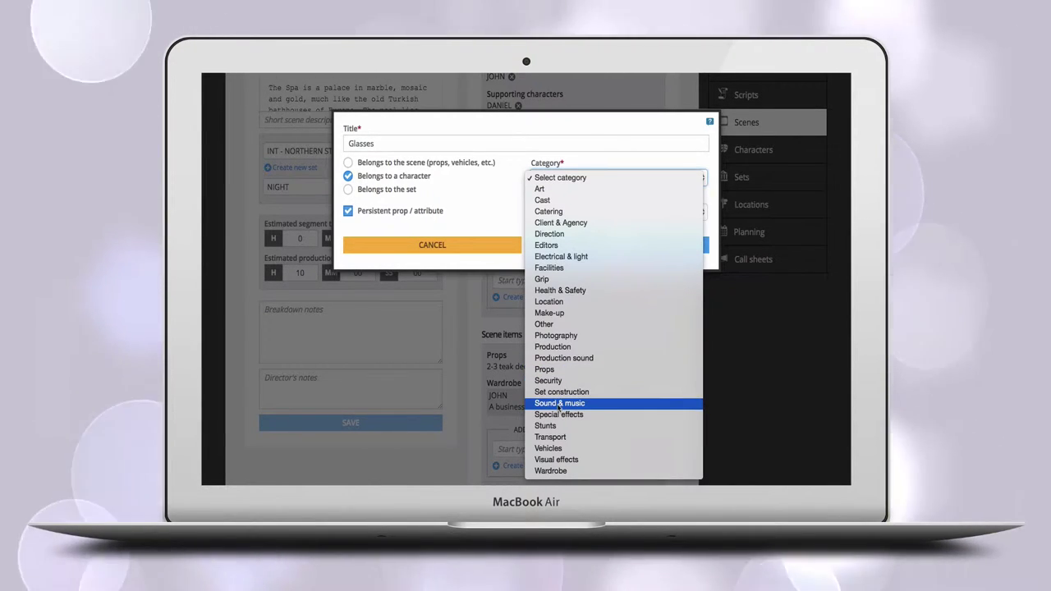
click(564, 313)
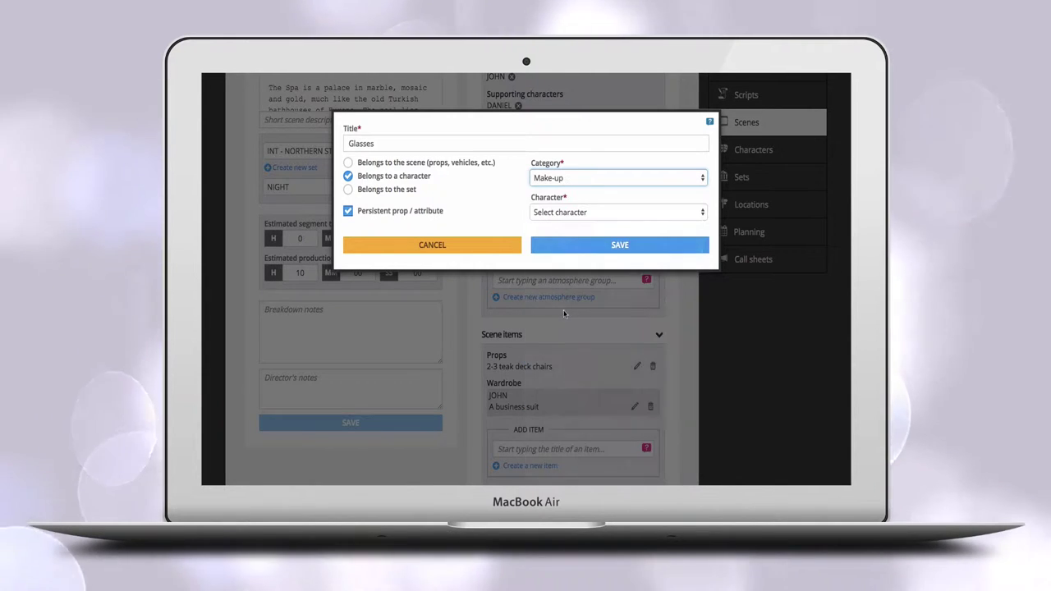
click(559, 212)
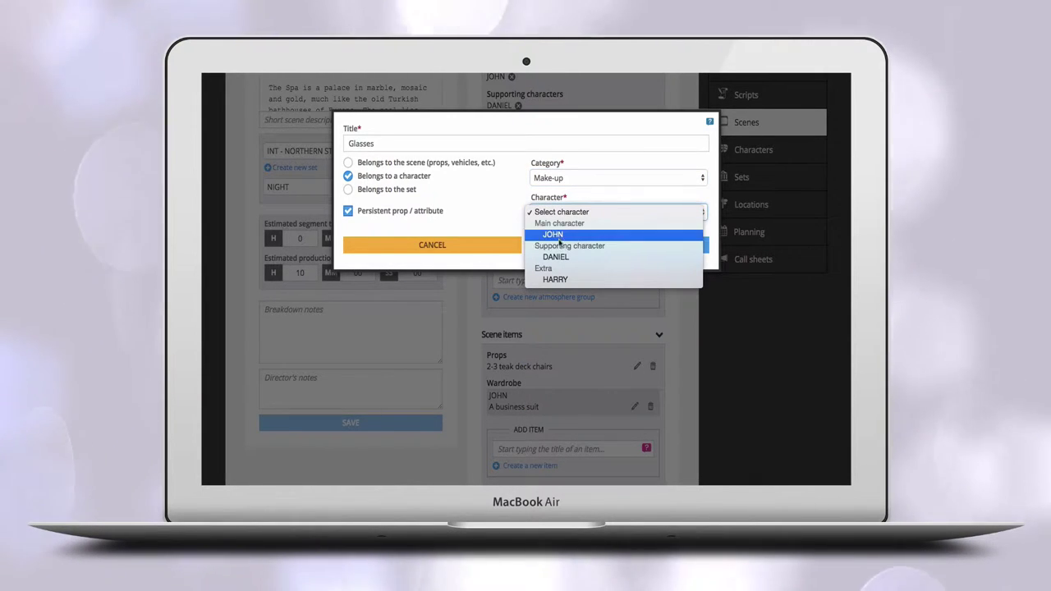
Save the persistent glasses item for JOHN and return to the Characters list.
click(558, 235)
click(560, 245)
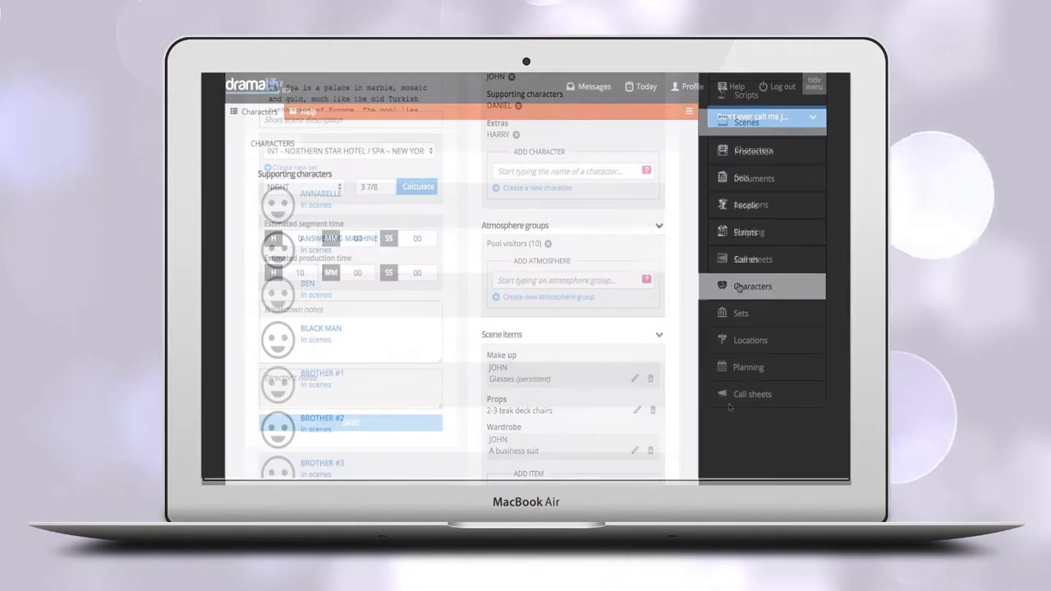
click(740, 287)
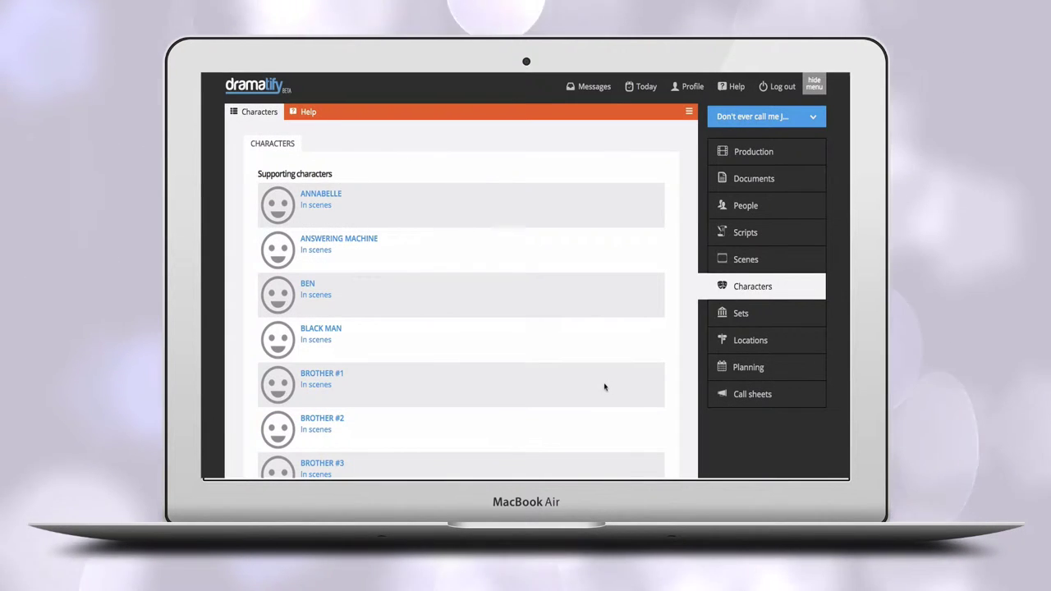
scroll(604, 387, down, 10)
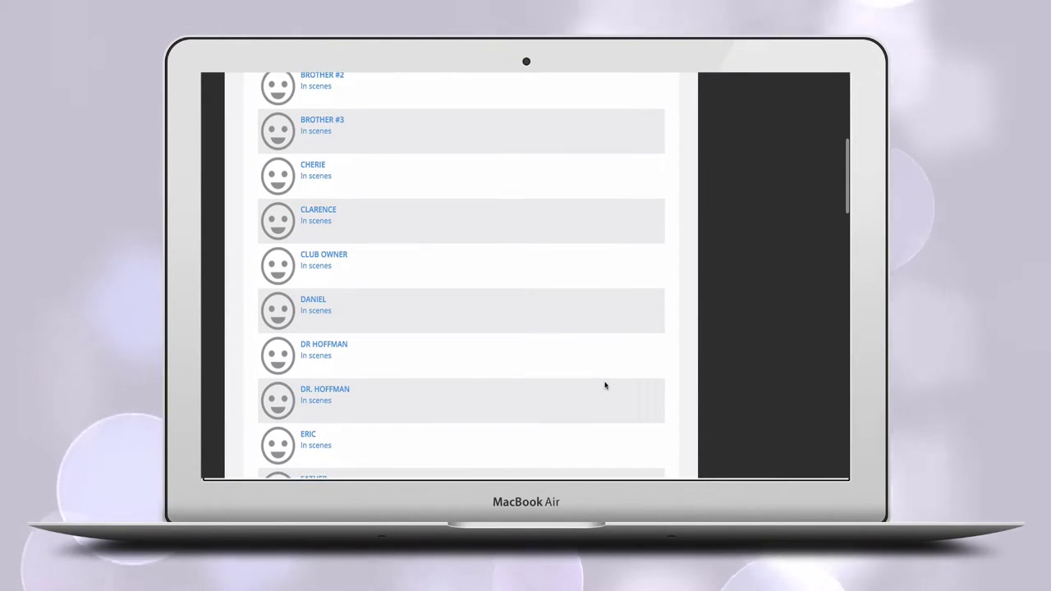
scroll(605, 385, down, 3)
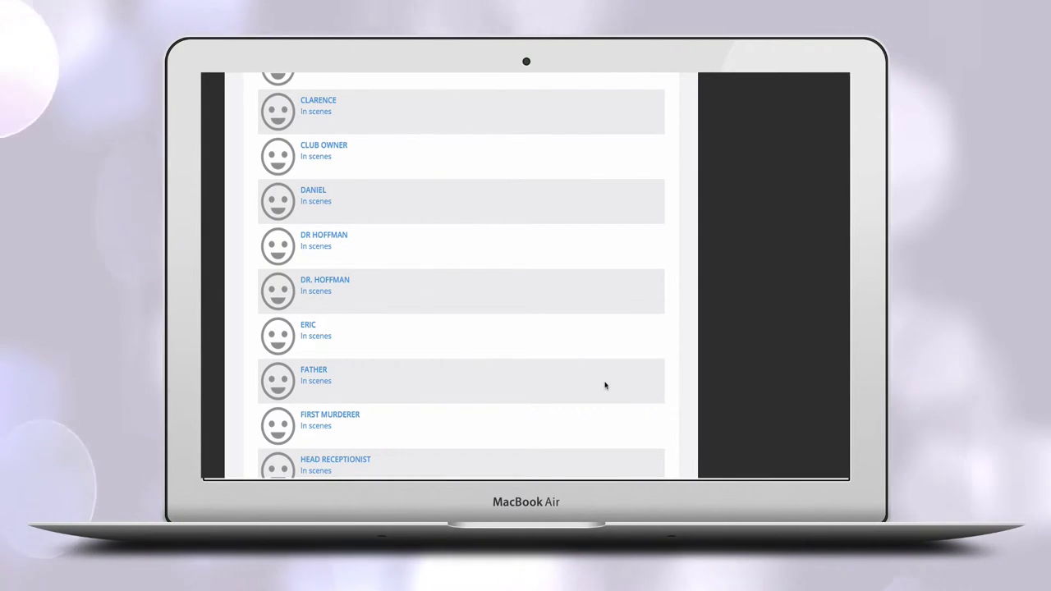
scroll(605, 385, down, 2)
scroll(605, 385, down, 5)
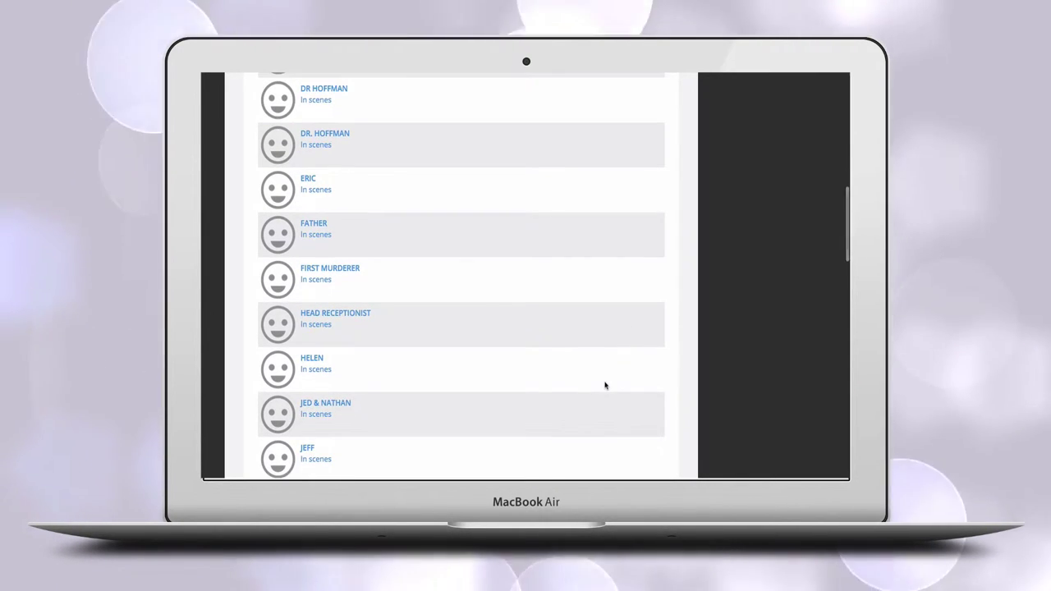
scroll(605, 385, down, 2)
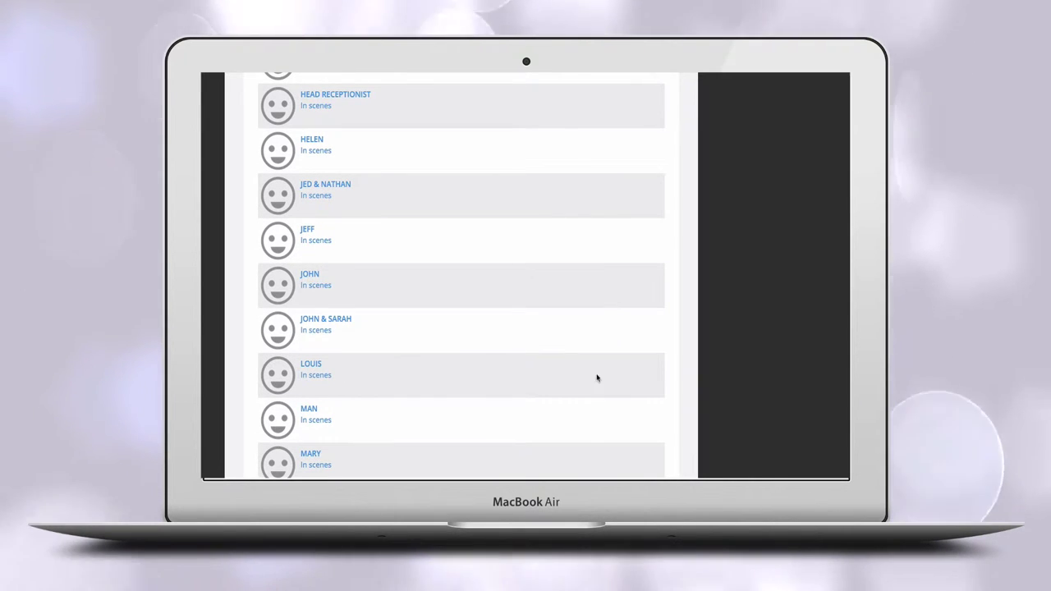
Delete the character JED & NATHAN, confirming the deletion.
click(331, 187)
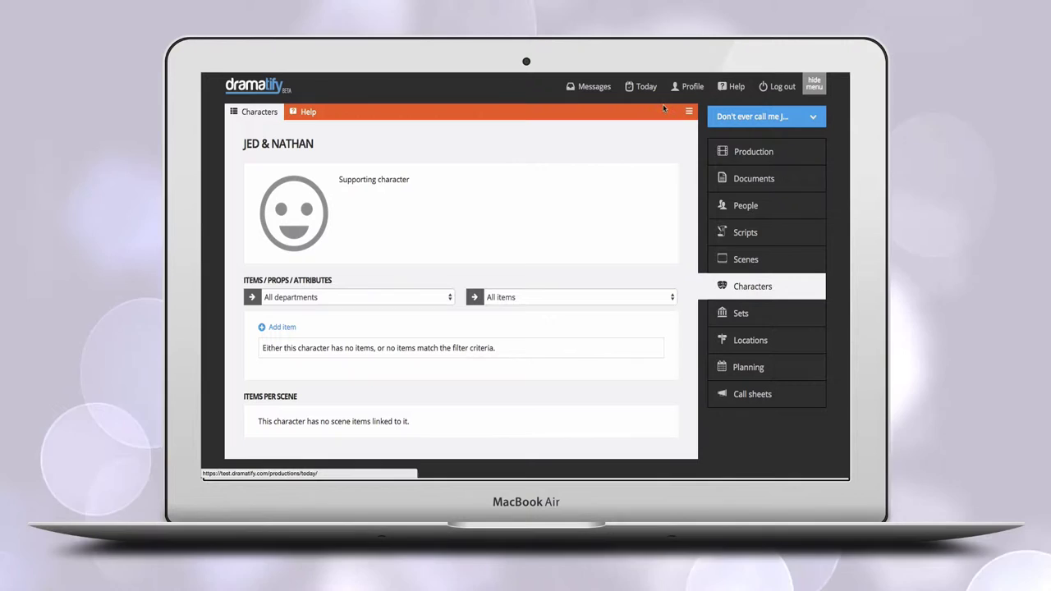
click(689, 112)
click(656, 164)
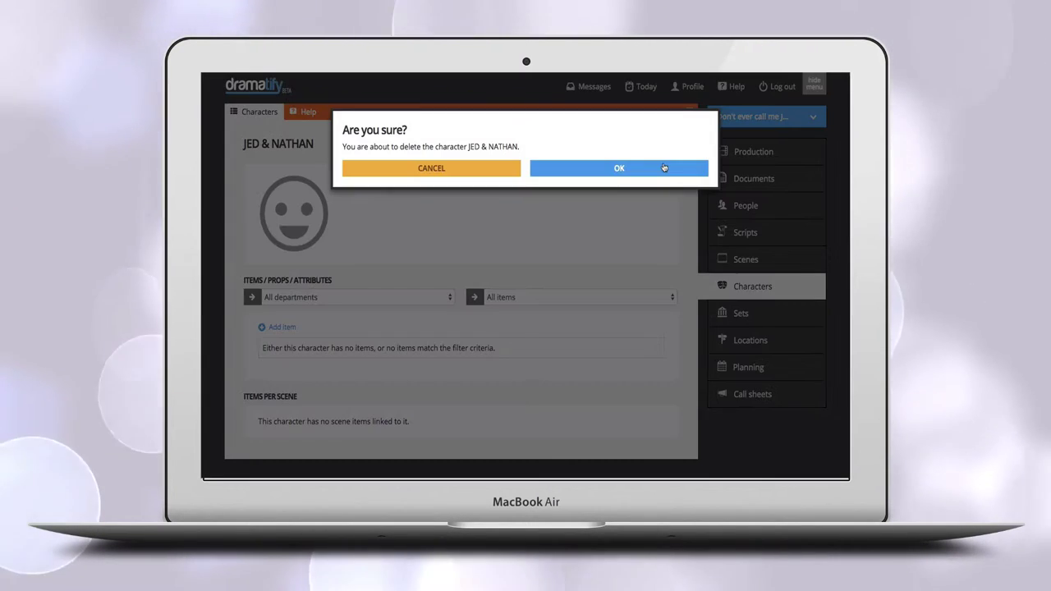
click(606, 167)
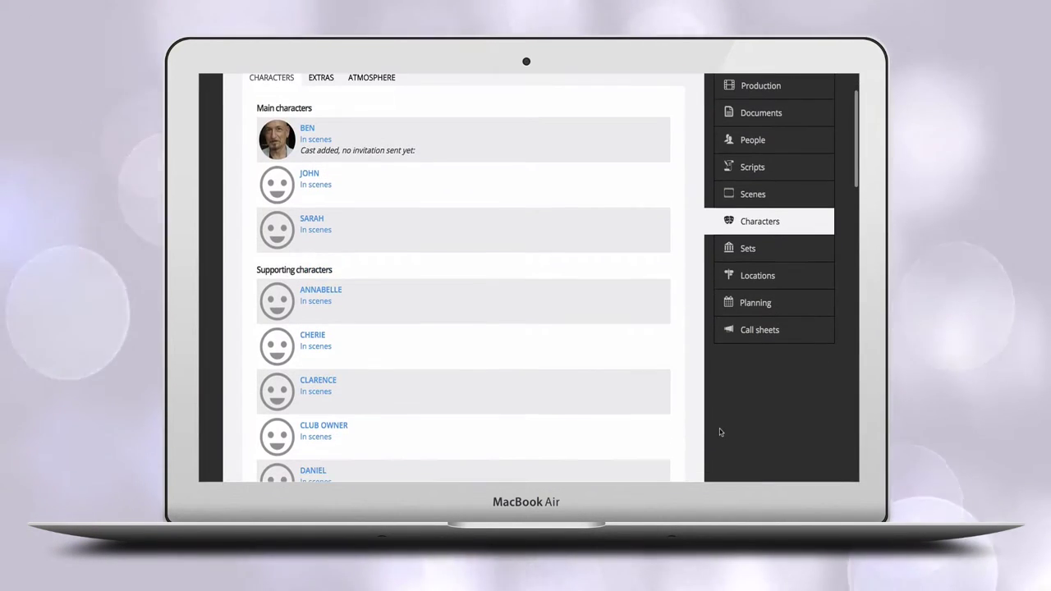
Change FATHER's character type to Extra and save.
scroll(719, 429, down, 6)
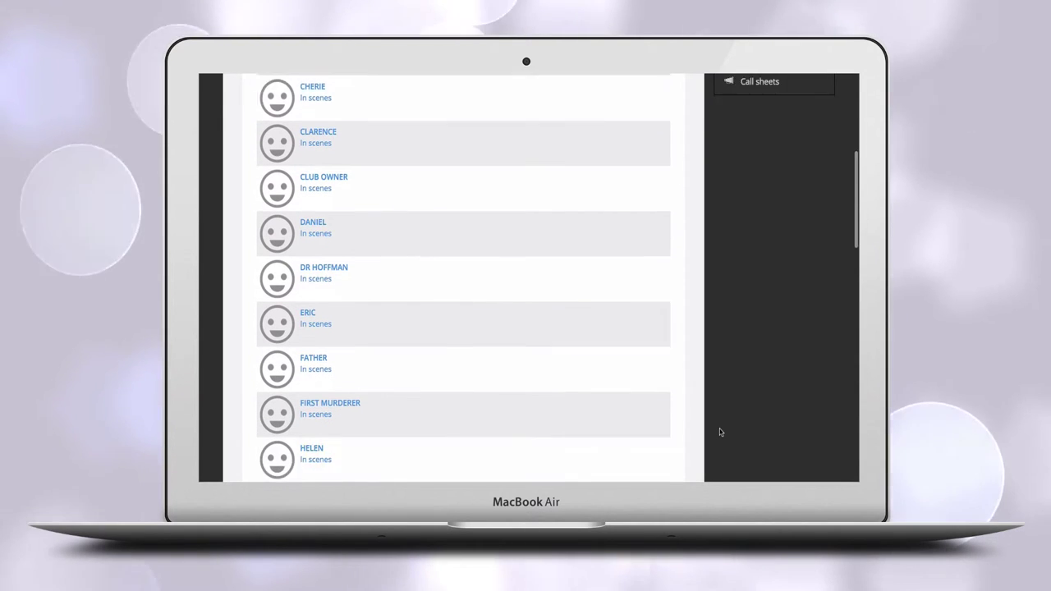
scroll(719, 428, down, 3)
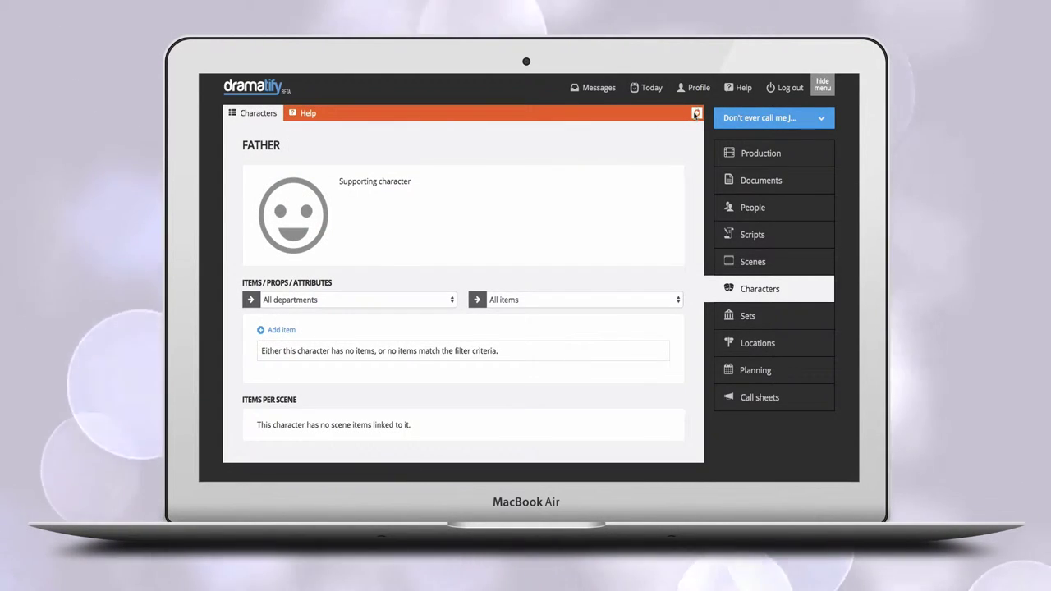
click(696, 114)
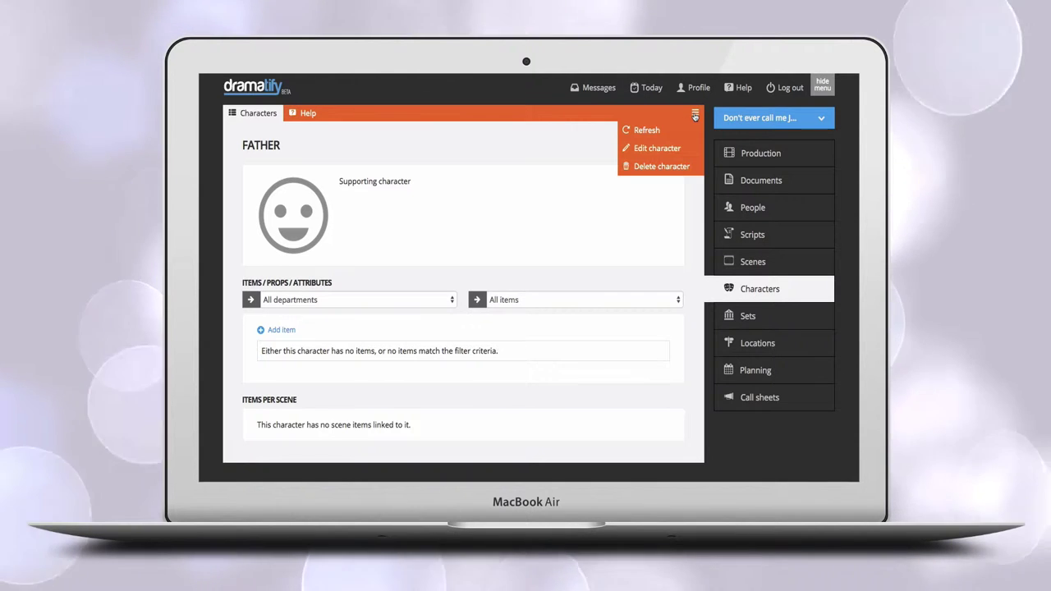
click(657, 149)
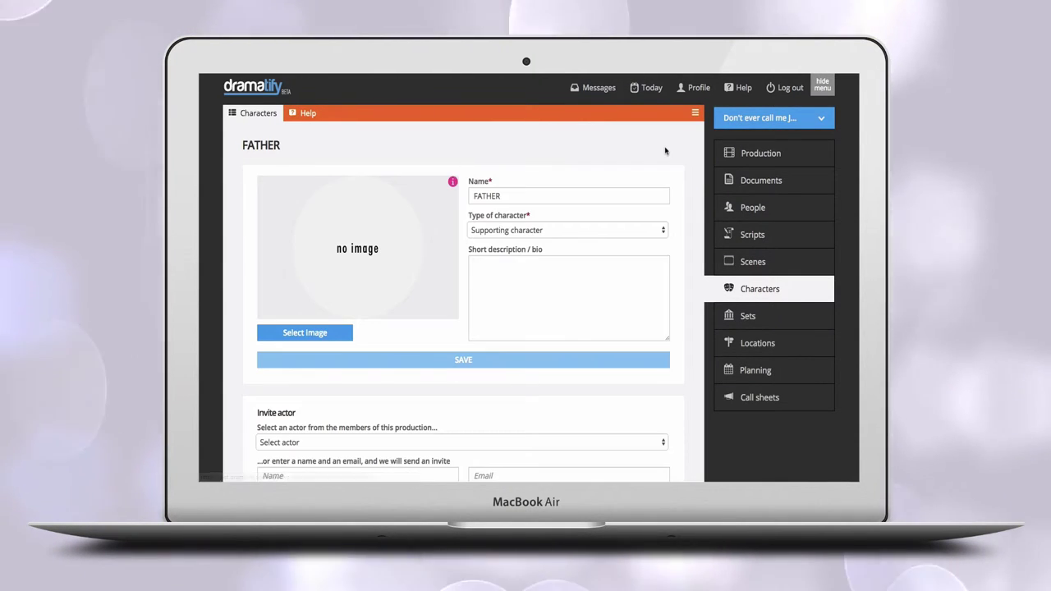
click(616, 234)
click(612, 242)
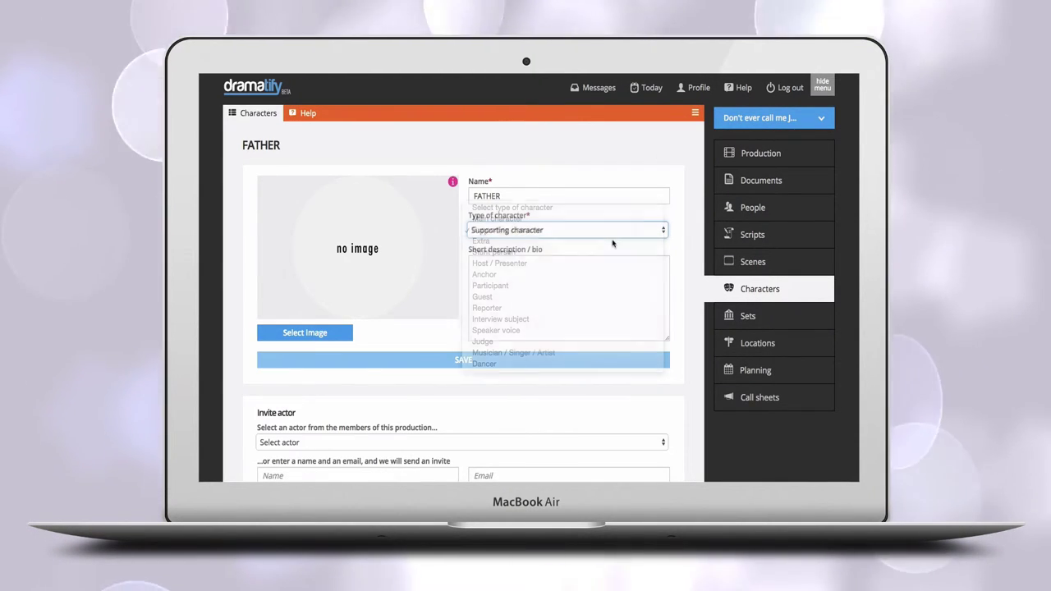
click(538, 363)
Open MR. CONTI's character page from the Characters list.
scroll(756, 434, down, 5)
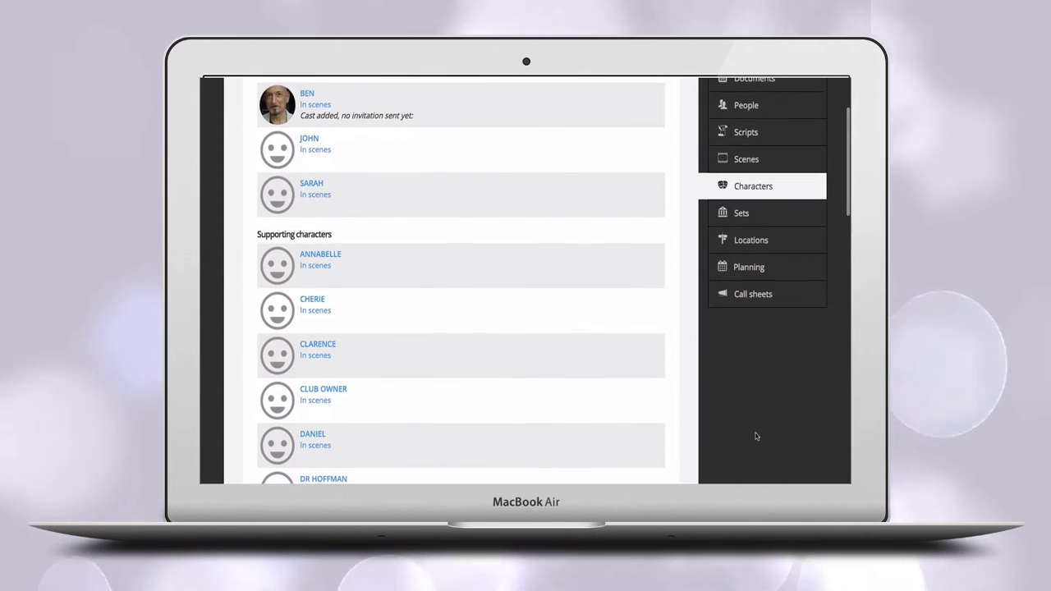
scroll(755, 434, down, 5)
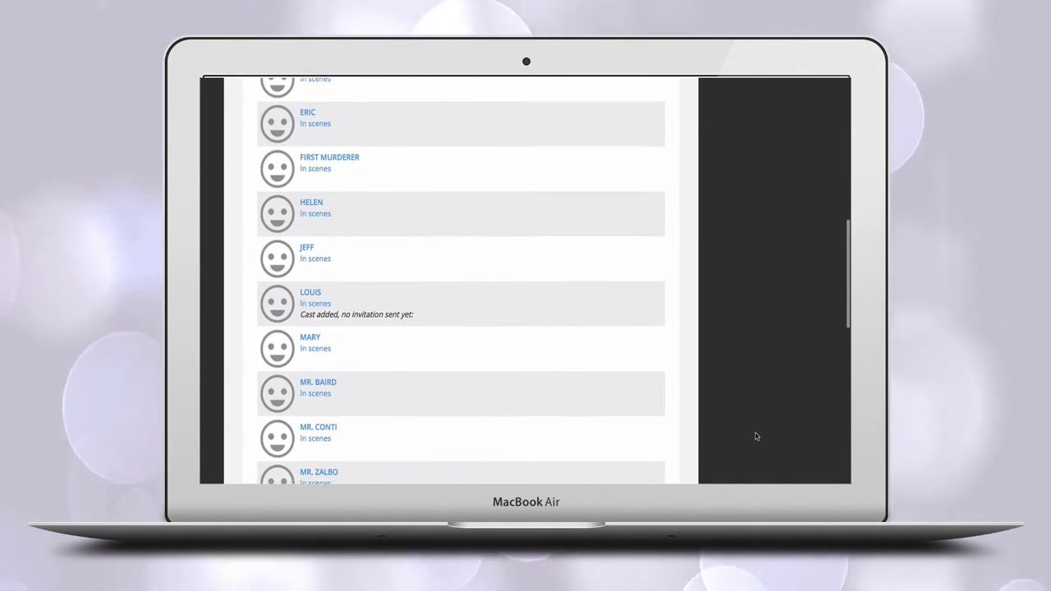
click(305, 332)
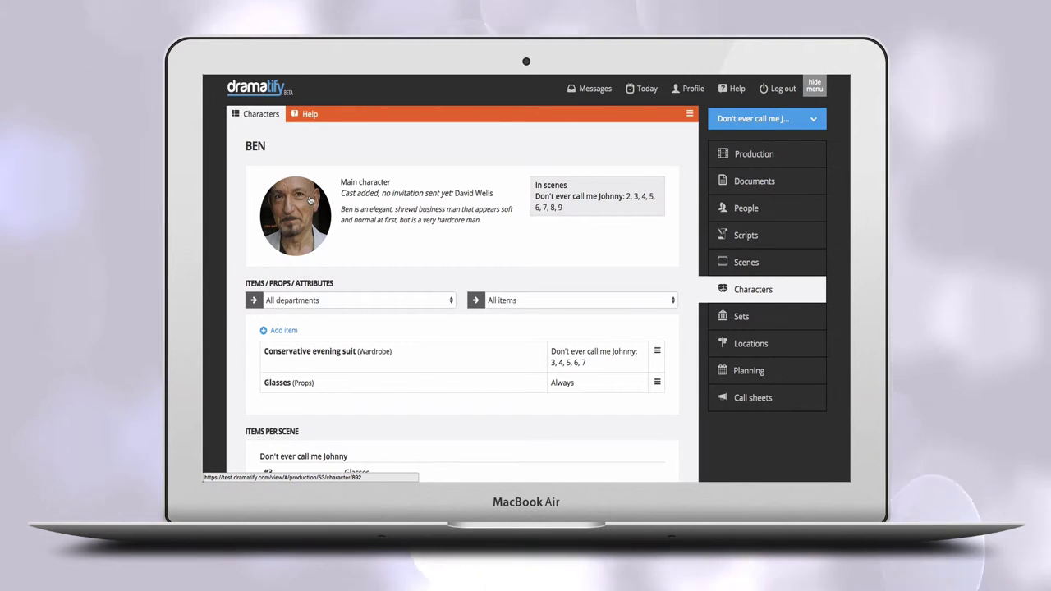
Add an 'Elegant casual wear' wardrobe item for BEN.
click(283, 329)
click(367, 162)
text(Elegant)
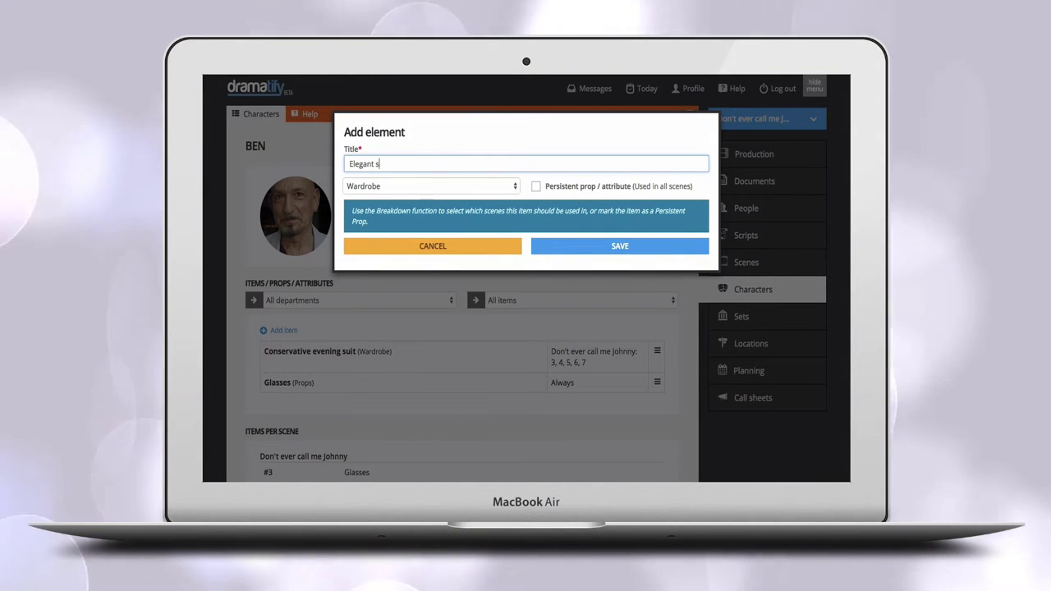
text( casual wear)
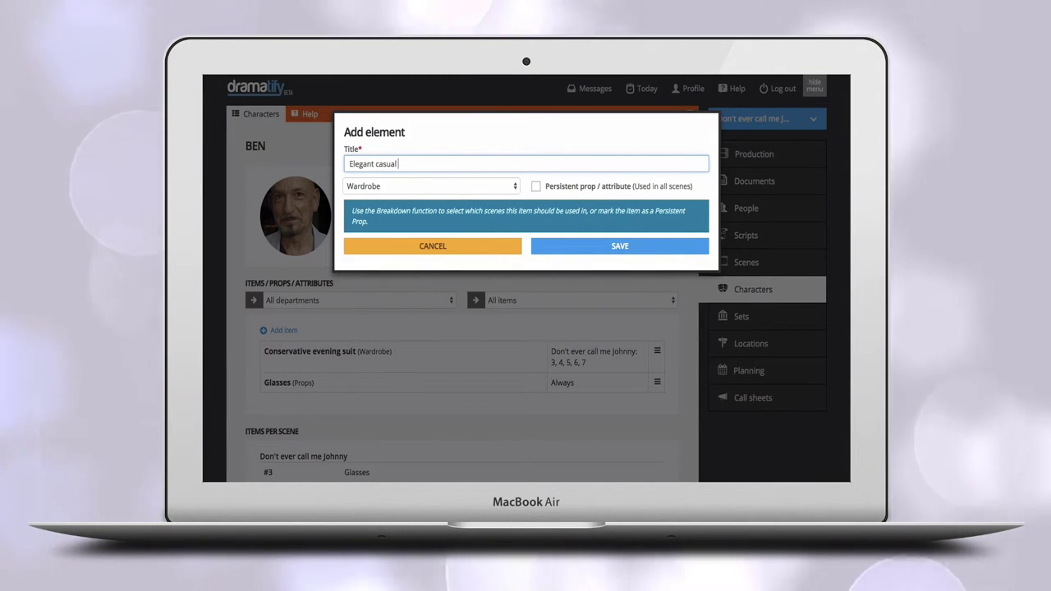
click(579, 251)
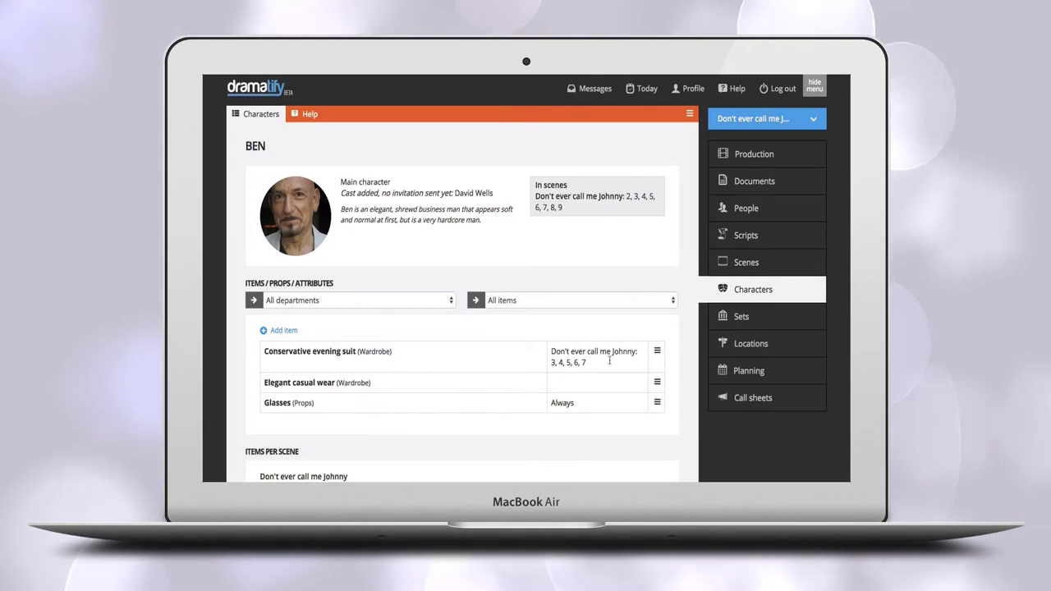
Add the option 'Hugo Boss jacket, sand' to Elegant casual wear.
click(657, 383)
click(613, 401)
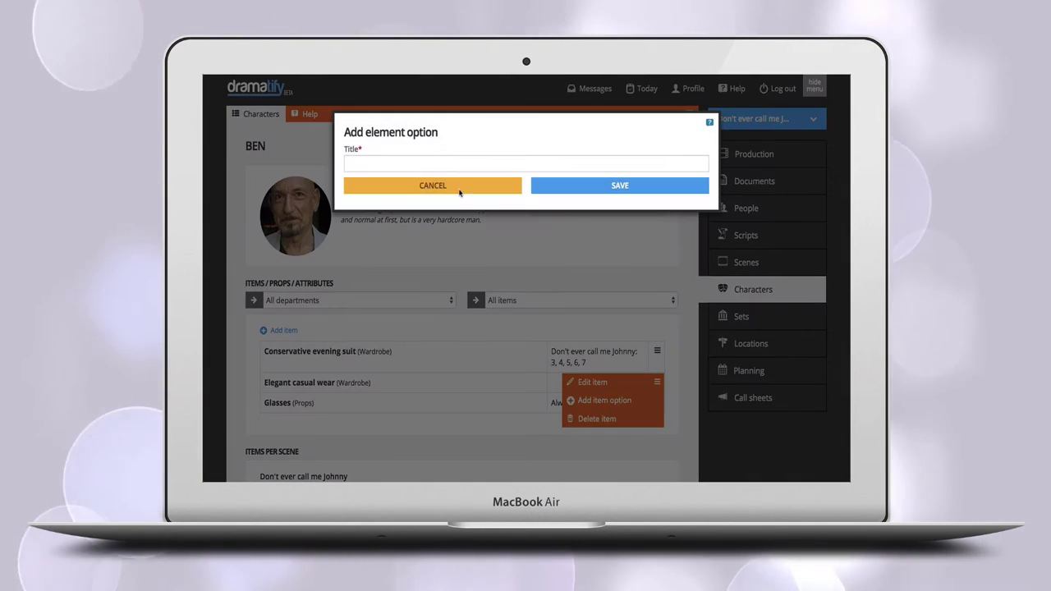
click(444, 163)
text(Hugo )
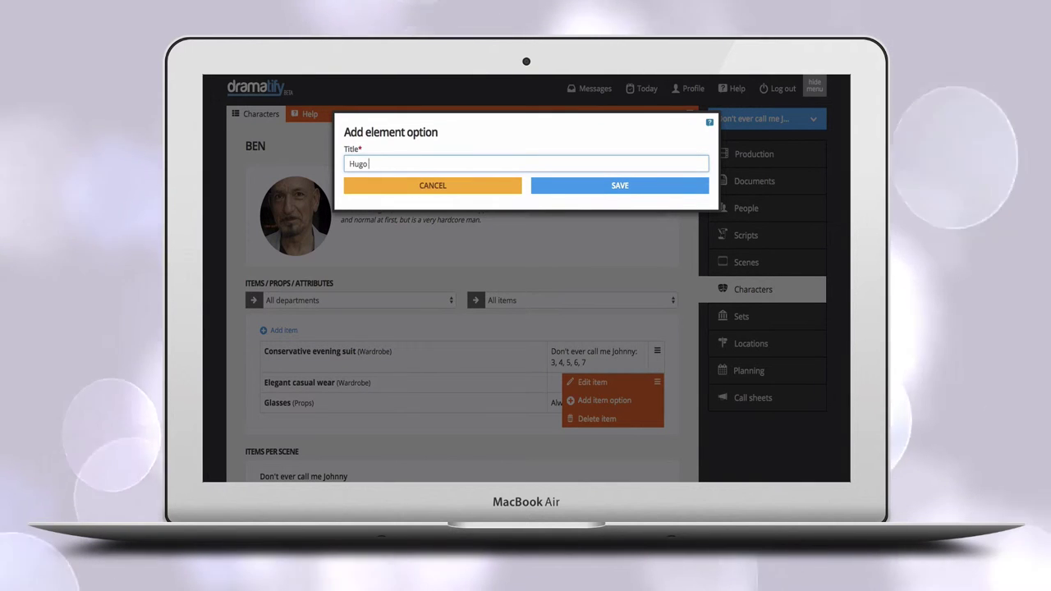
text(Boss jacket, sand)
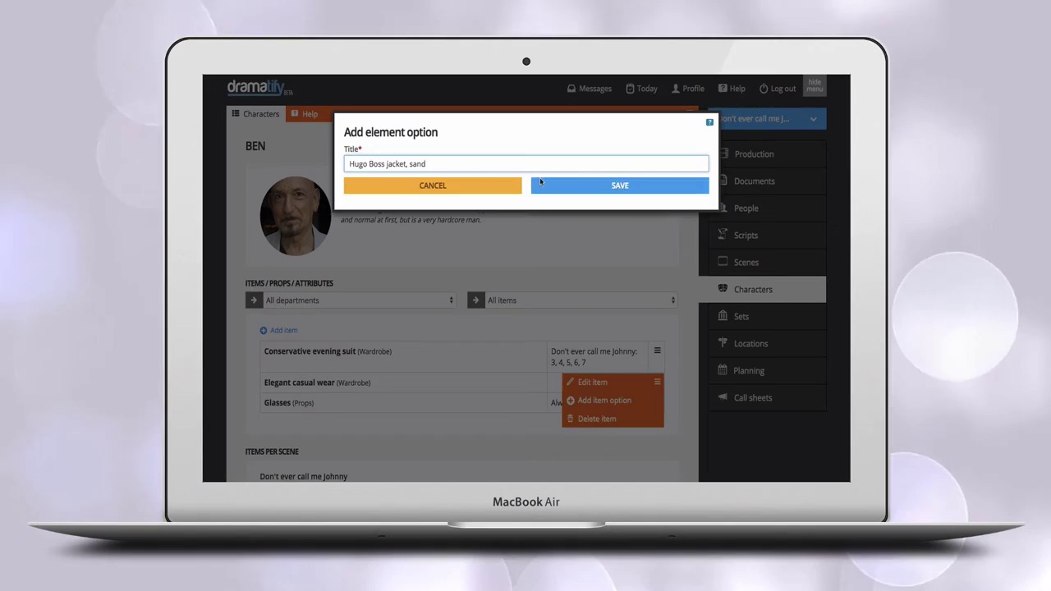
click(540, 184)
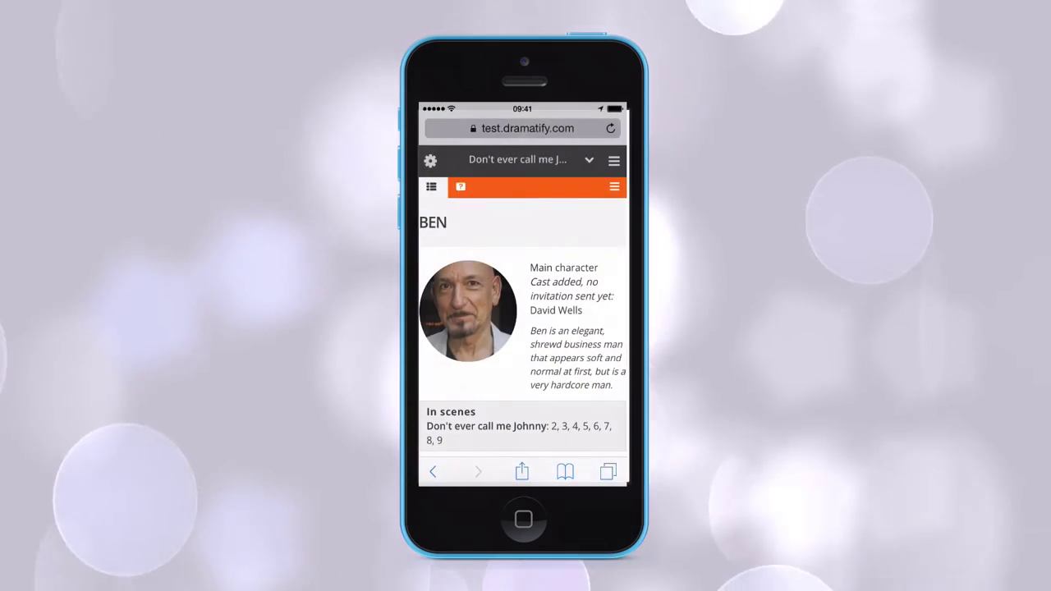
Give BEN a Dress shoes item plus 'Prada Jacket, blue' and 'Tom Ford Jacket, white' casual-wear options.
text(Dress shoes)
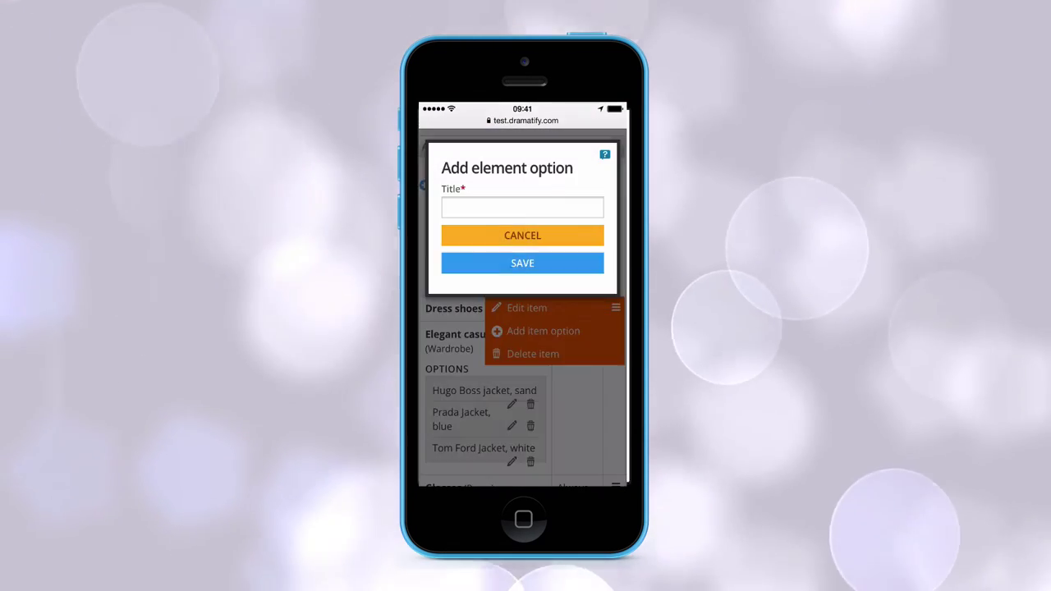
text(Tom Ford)
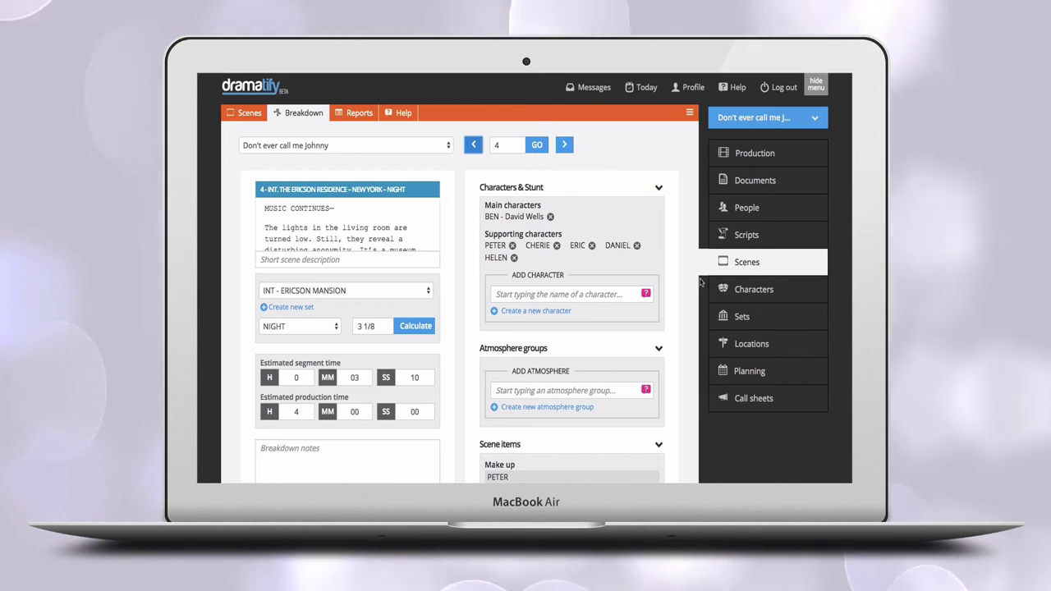
In scene 4's Scene items, add Dress shoes (BEN) to the wardrobe from the 'Dr' suggestions.
scroll(700, 281, down, 8)
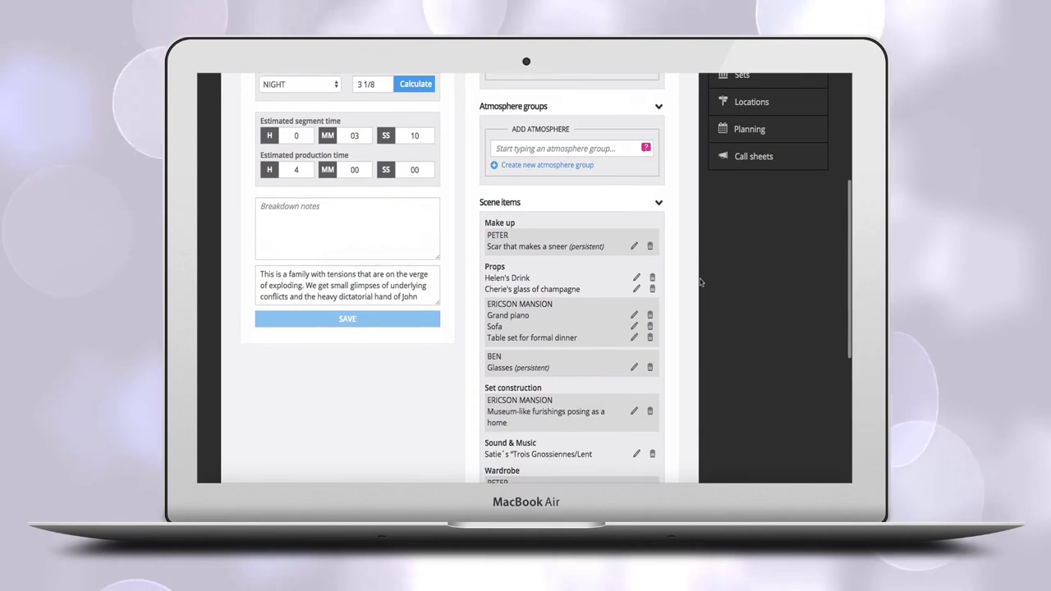
scroll(700, 279, down, 3)
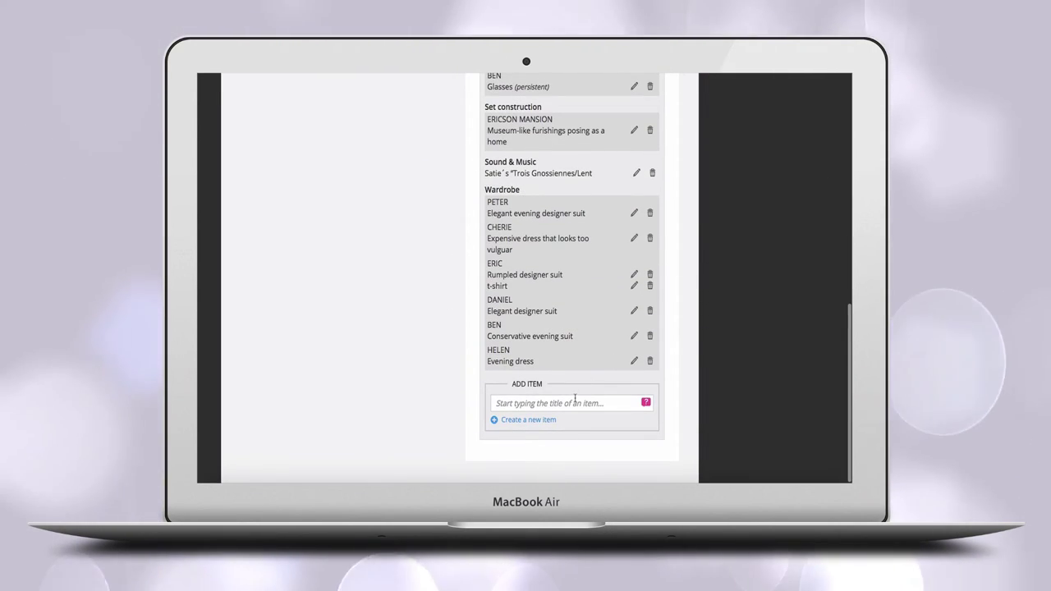
text(Dress)
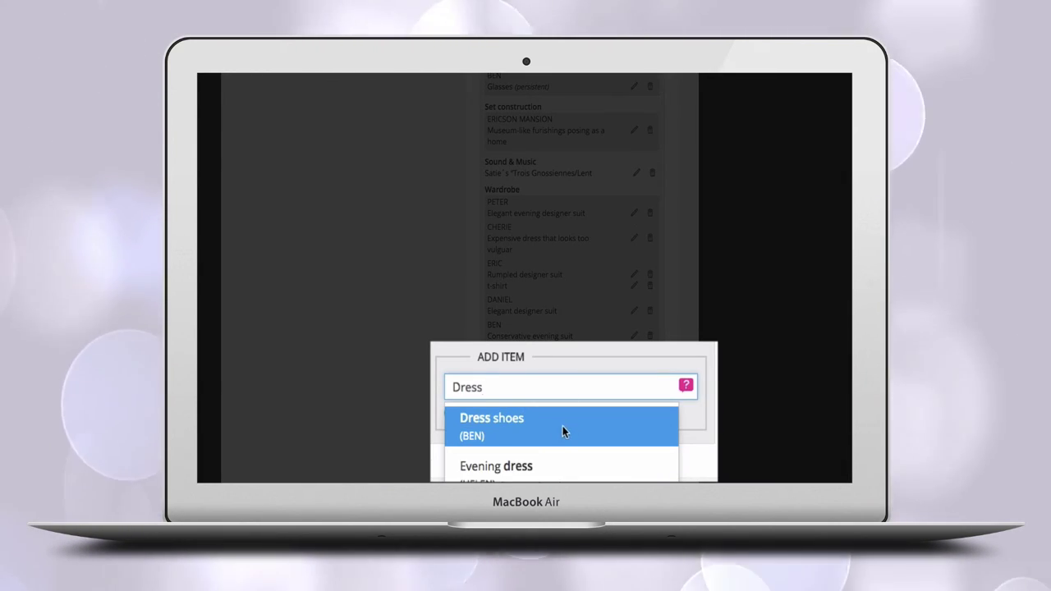
click(562, 426)
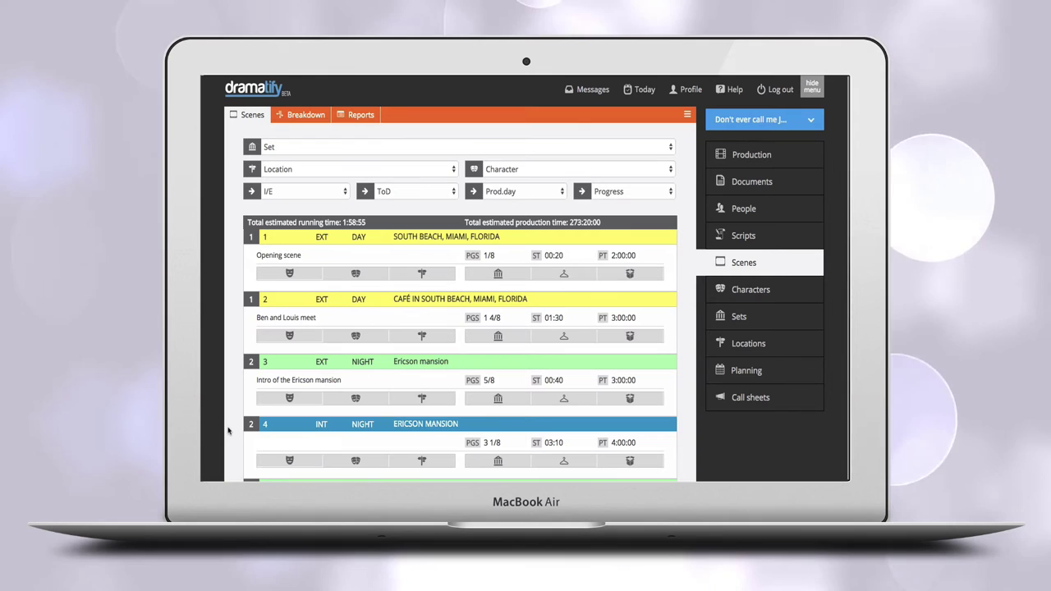
Show the characters and extras in scene 2, then switch to the scene reports view.
click(288, 336)
click(354, 336)
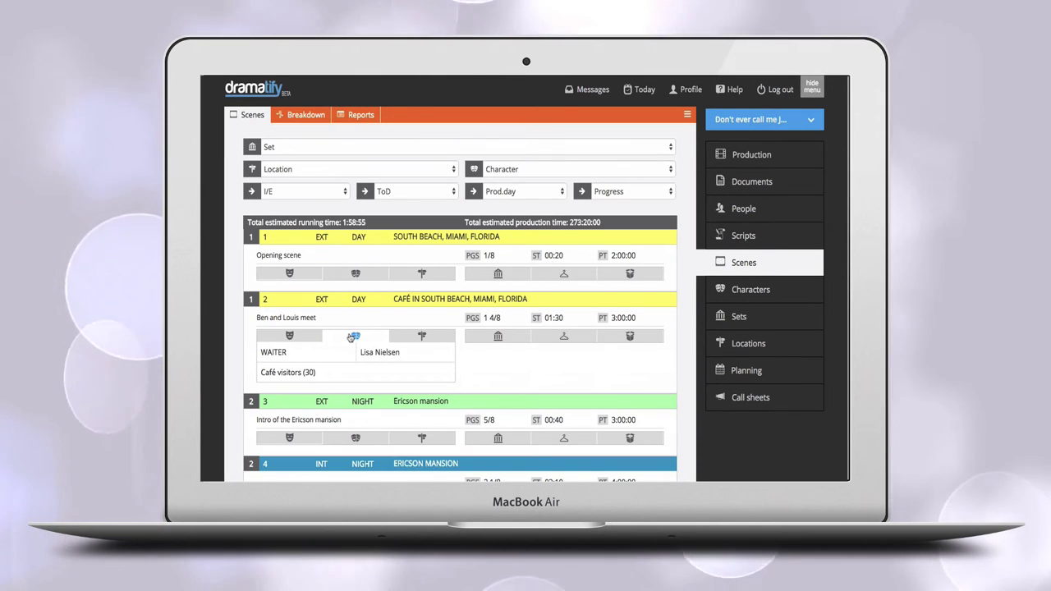
click(355, 115)
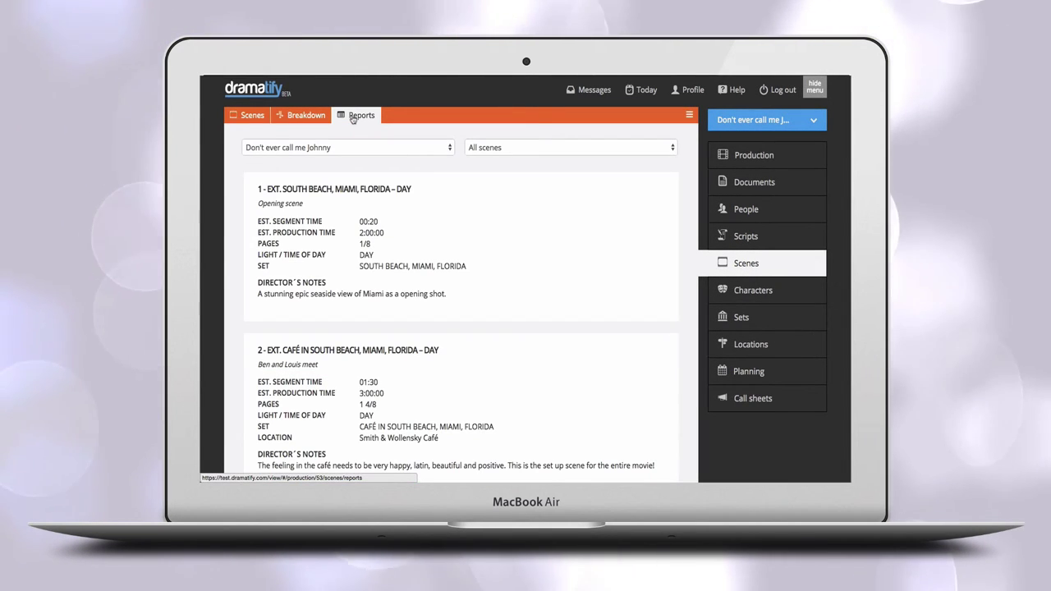
Scroll through each scene's breakdown report and expand the scene filter options.
scroll(498, 219, down, 5)
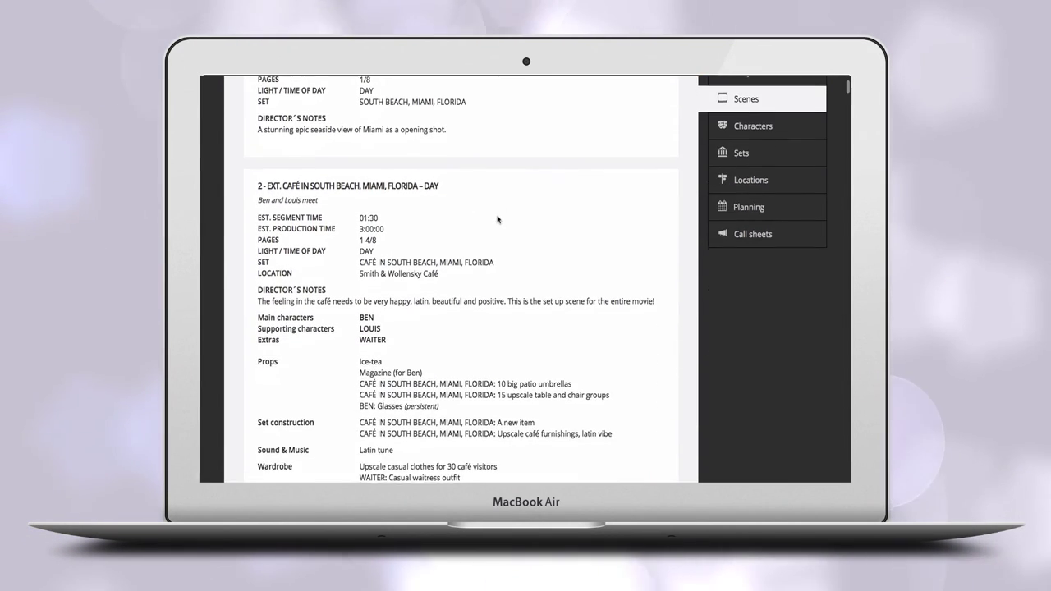
scroll(498, 219, down, 8)
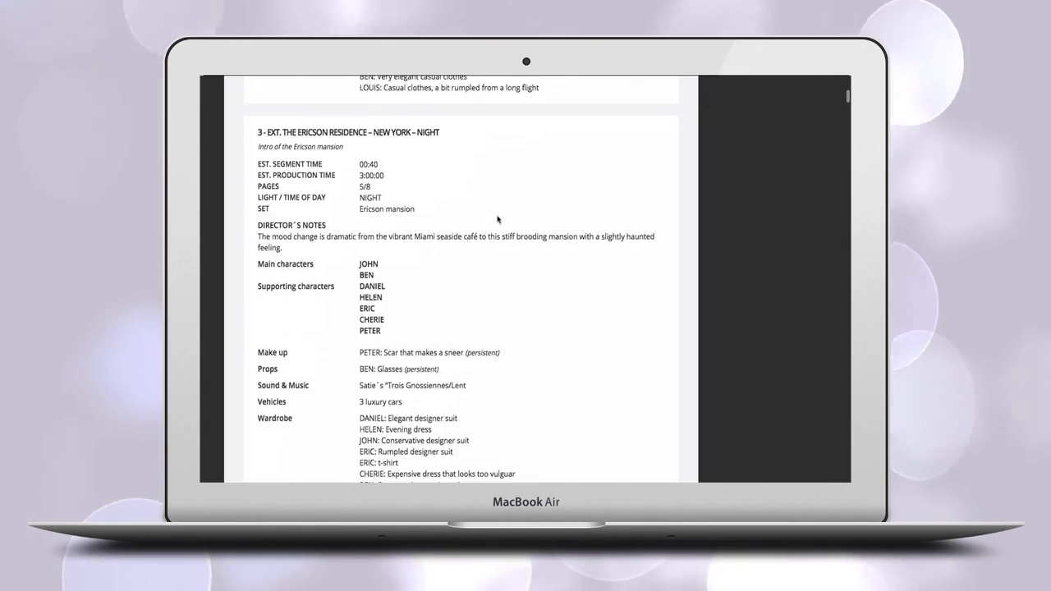
scroll(497, 218, down, 10)
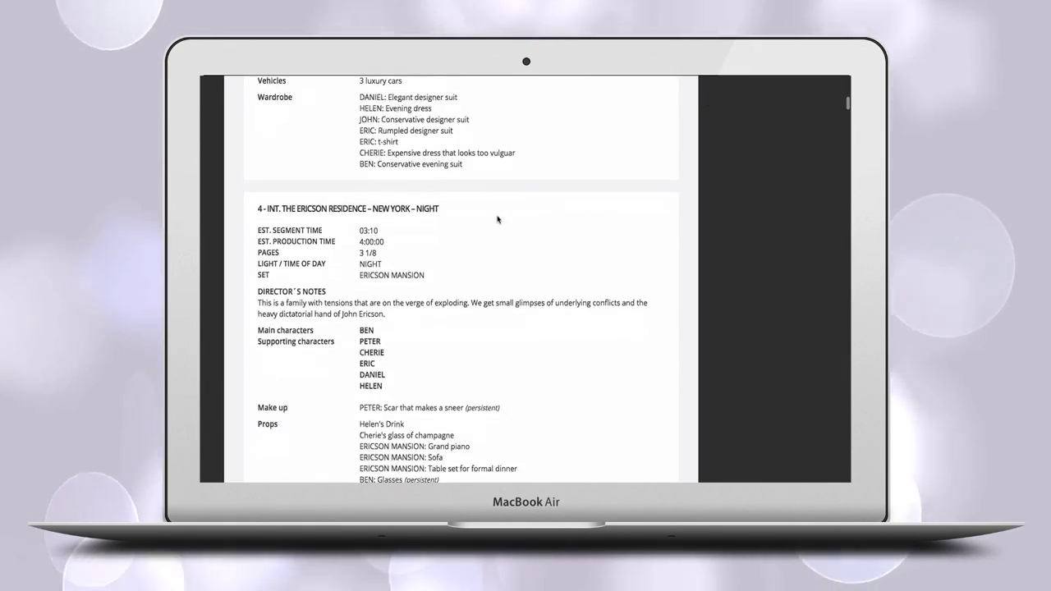
scroll(498, 219, down, 10)
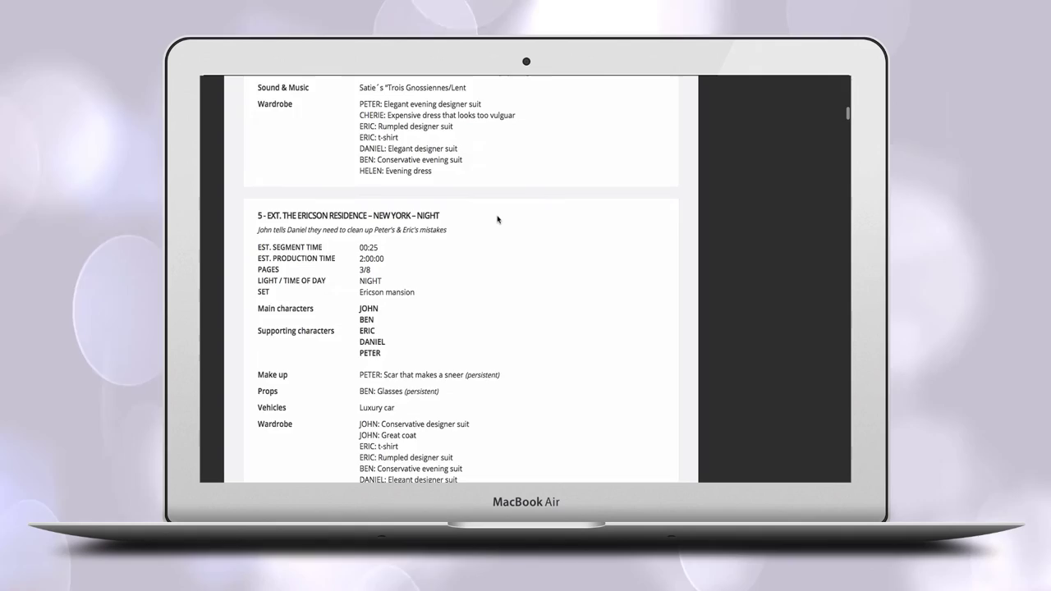
scroll(499, 219, down, 3)
scroll(499, 218, up, 10)
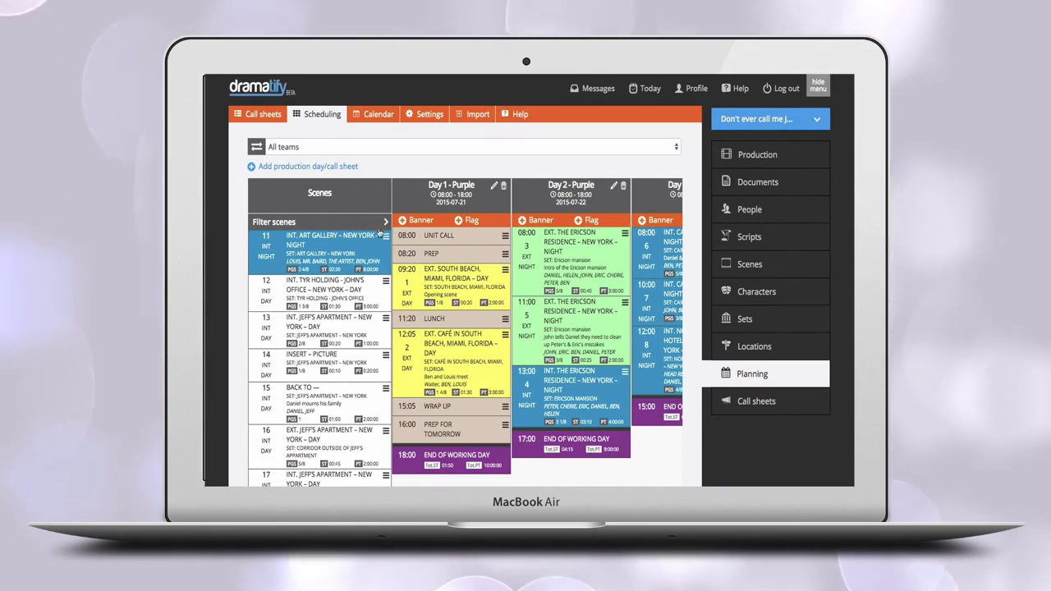
click(383, 223)
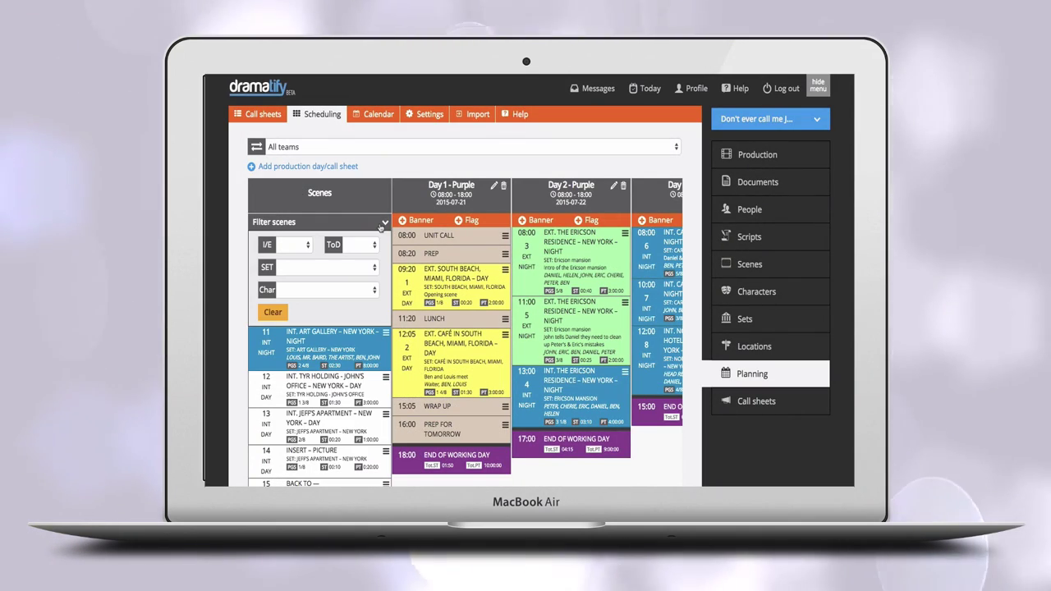
Filter the scheduled scenes by character, choosing BEN in the Char list.
click(360, 285)
click(349, 310)
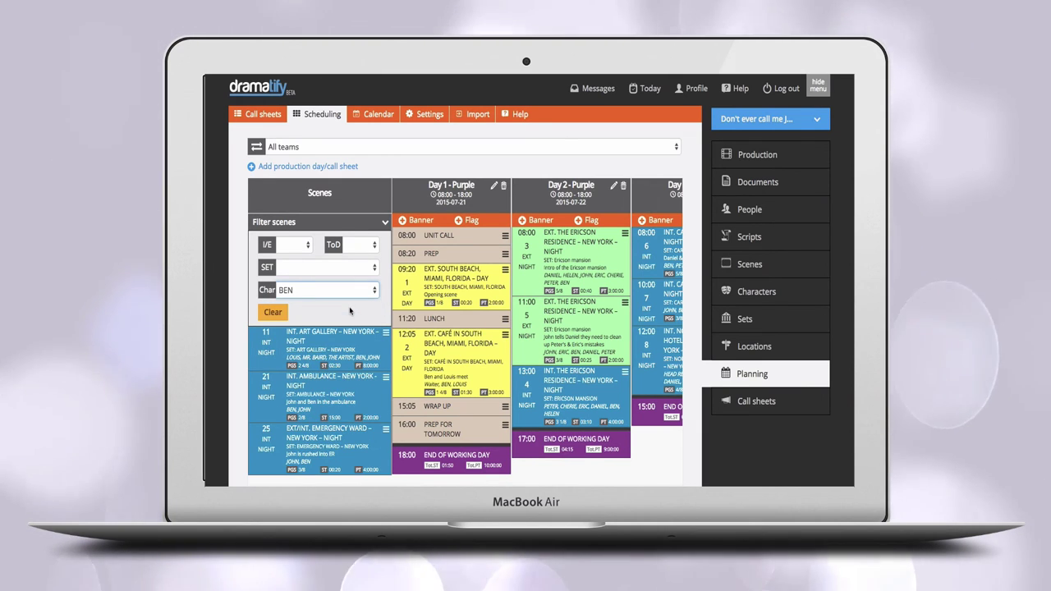
scroll(349, 306, down, 1)
click(355, 257)
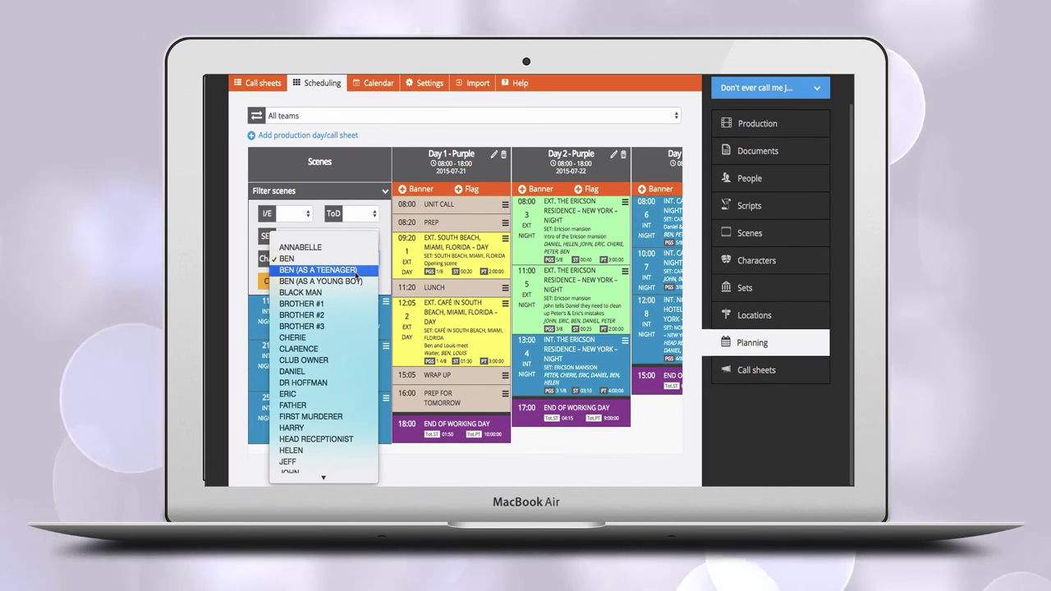
click(356, 271)
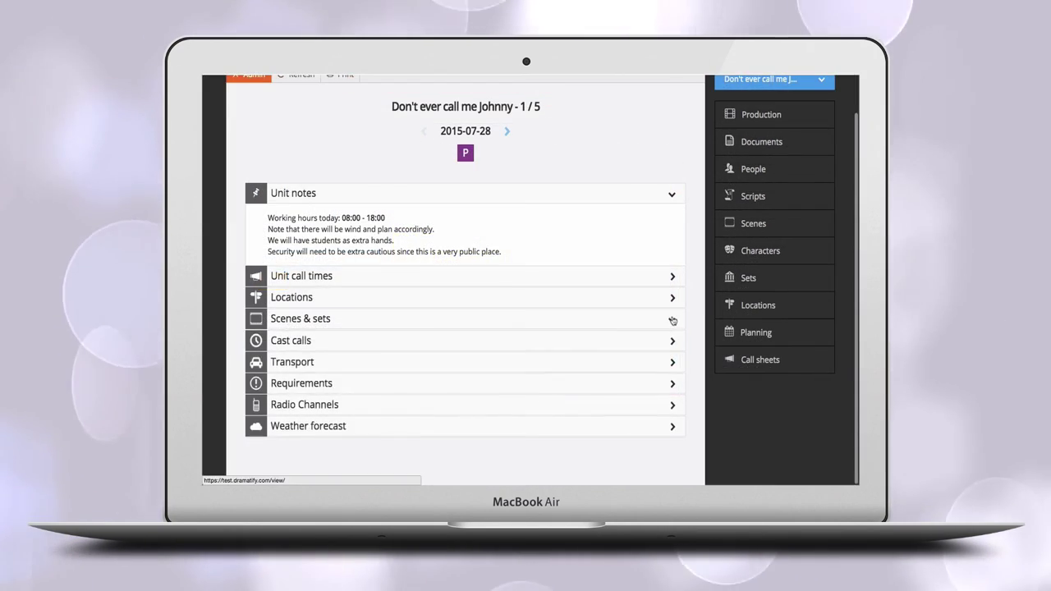
On the day 1 call sheet, expand Scenes & sets and the 12:05 café scene's cast and extras.
click(672, 331)
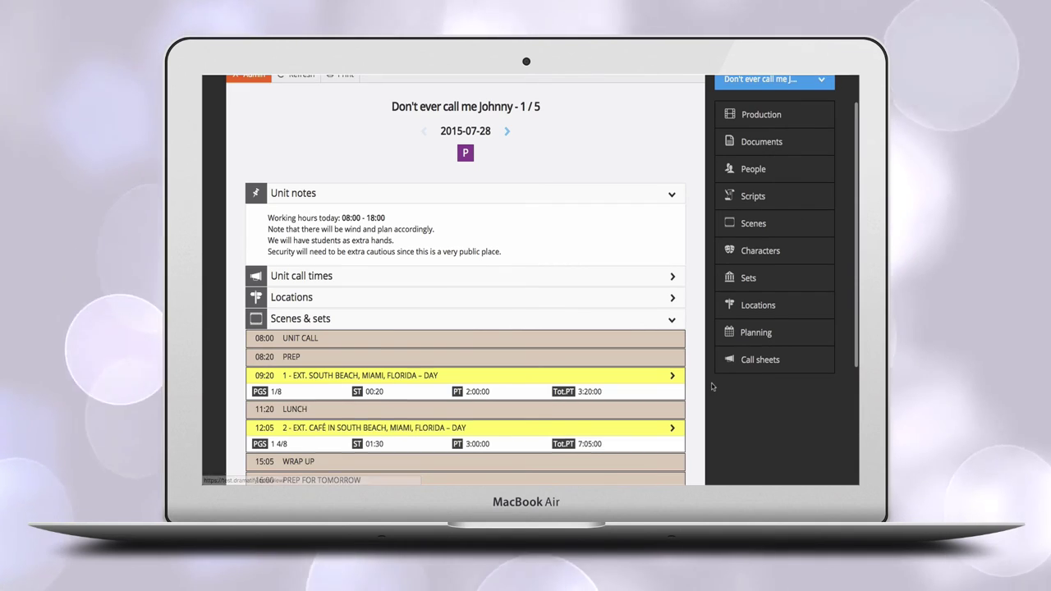
scroll(672, 328, down, 3)
click(672, 329)
scroll(688, 337, down, 2)
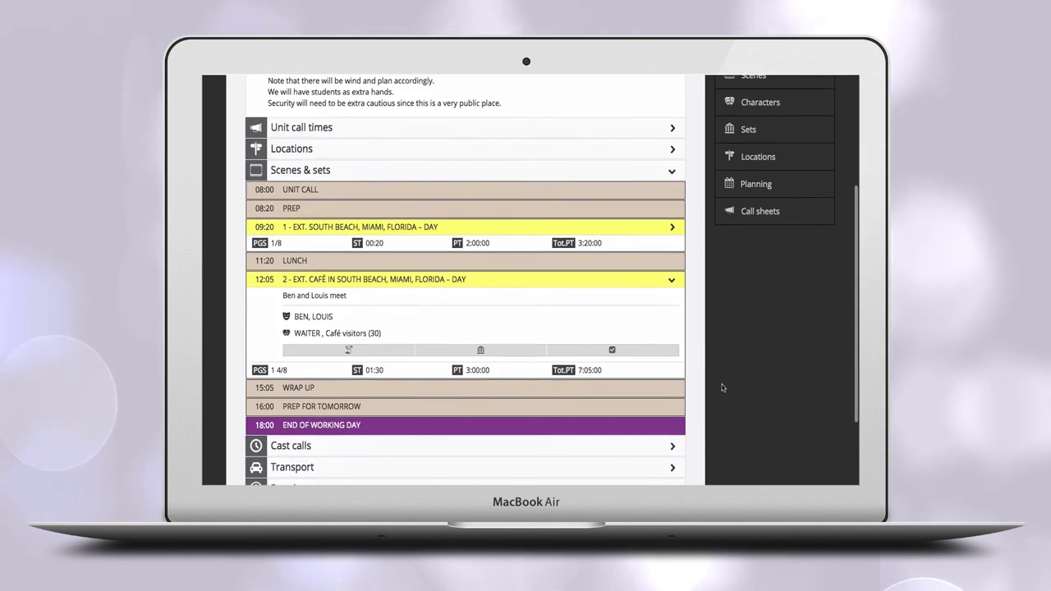